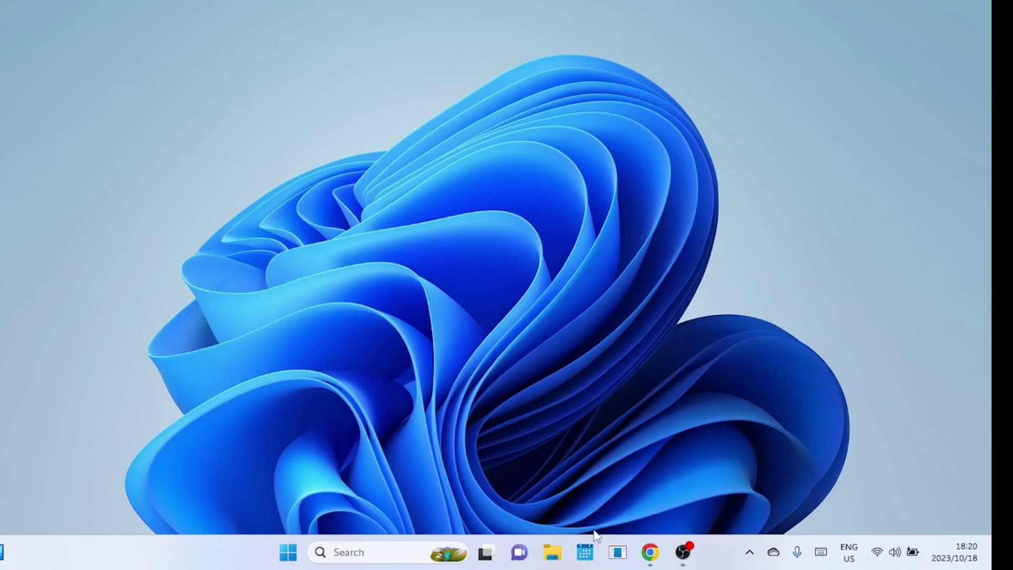
Download the free WinfrGUI installer from winfr.org in Chrome and show it in its Downloads folder.
{"action": "left_click", "coordinate": [650, 552]}
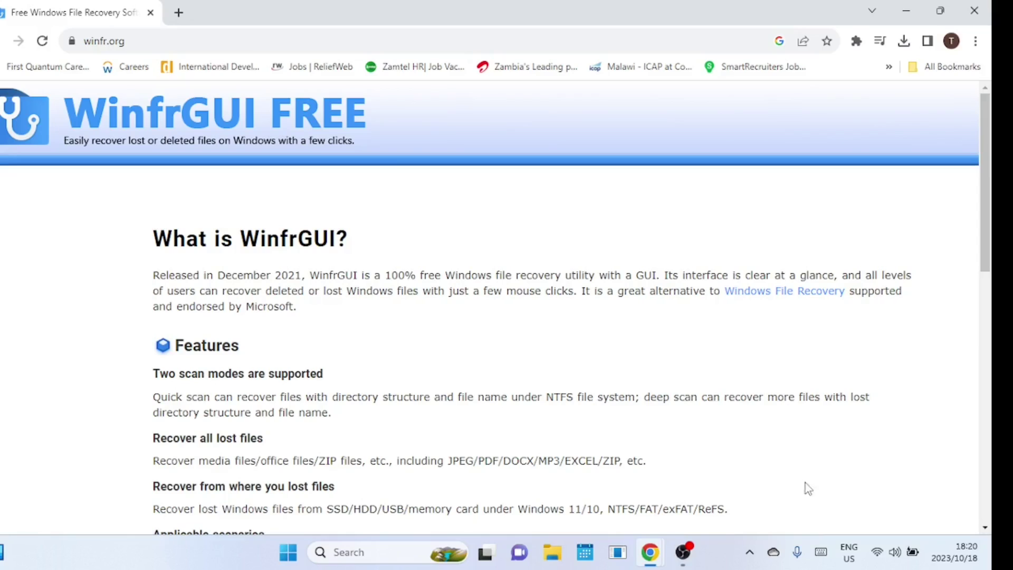
{"action": "left_click_drag", "start_coordinate": [991, 194], "coordinate": [986, 252]}
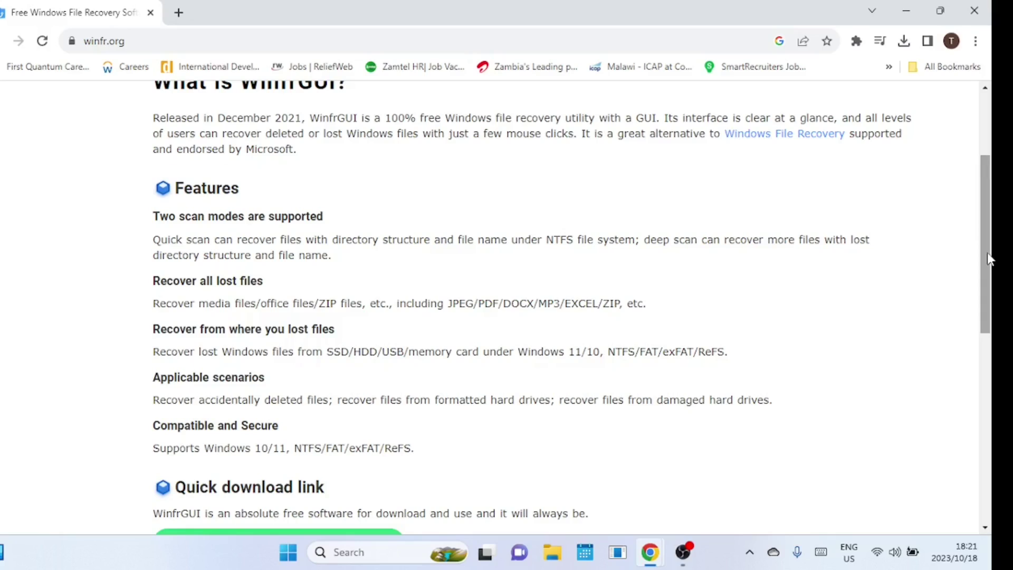
{"action": "left_click", "coordinate": [987, 253]}
{"action": "left_click_drag", "start_coordinate": [987, 254], "coordinate": [984, 293]}
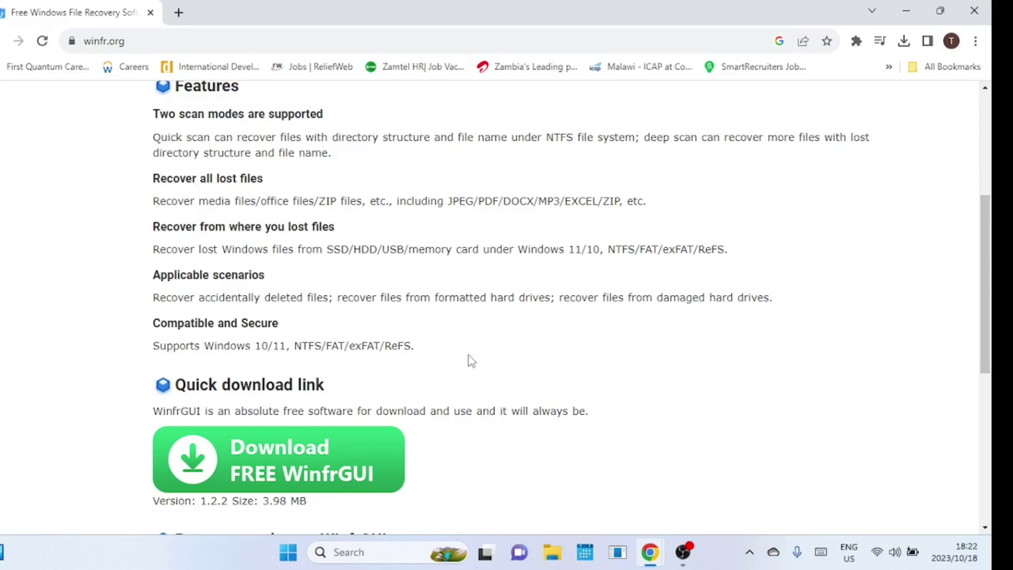
{"action": "left_click", "coordinate": [292, 457]}
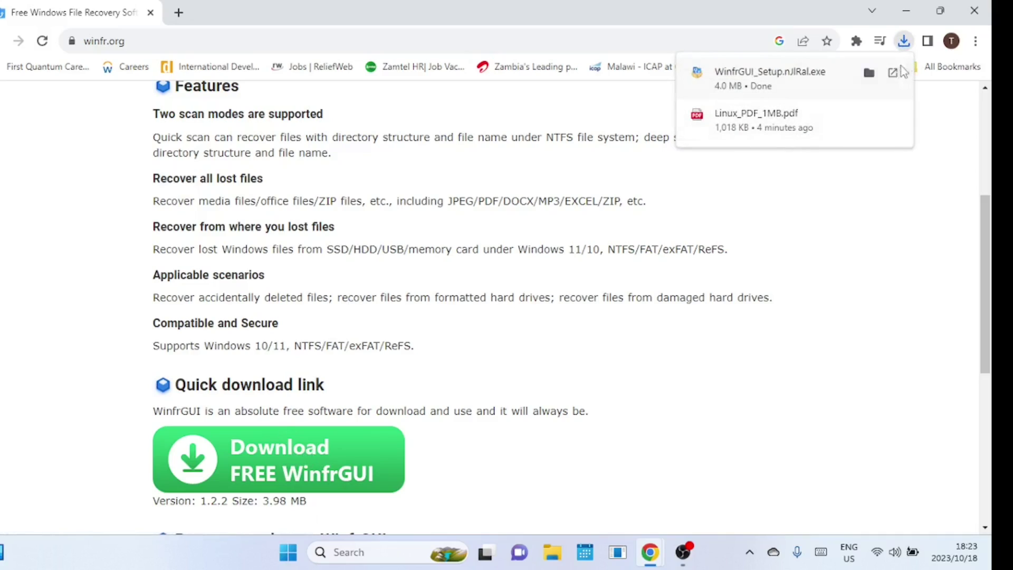
{"action": "left_click", "coordinate": [869, 72]}
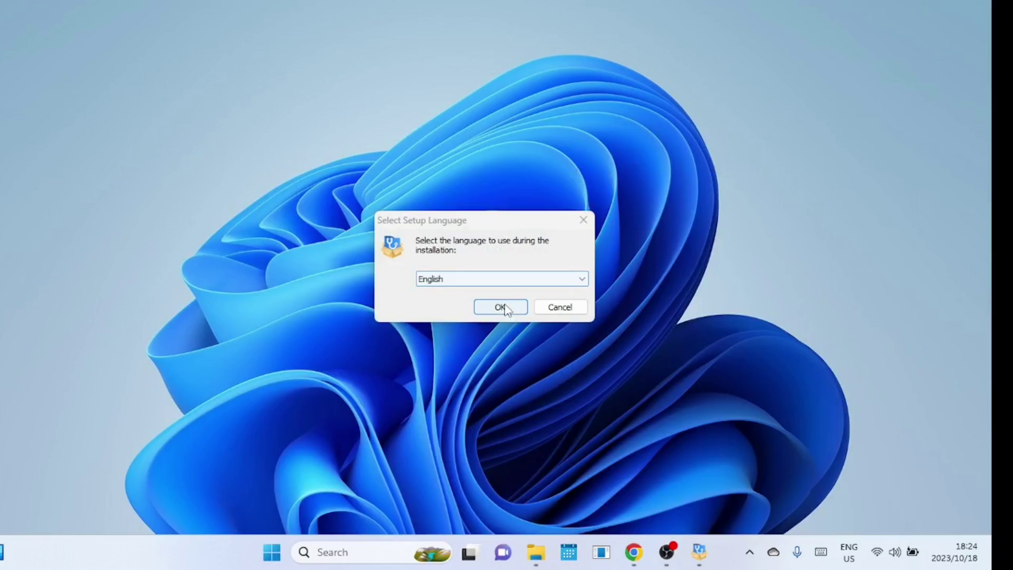
Install WinfrGUI 1.2.2 with English as the setup language and launch it when setup finishes.
{"action": "left_click", "coordinate": [504, 305]}
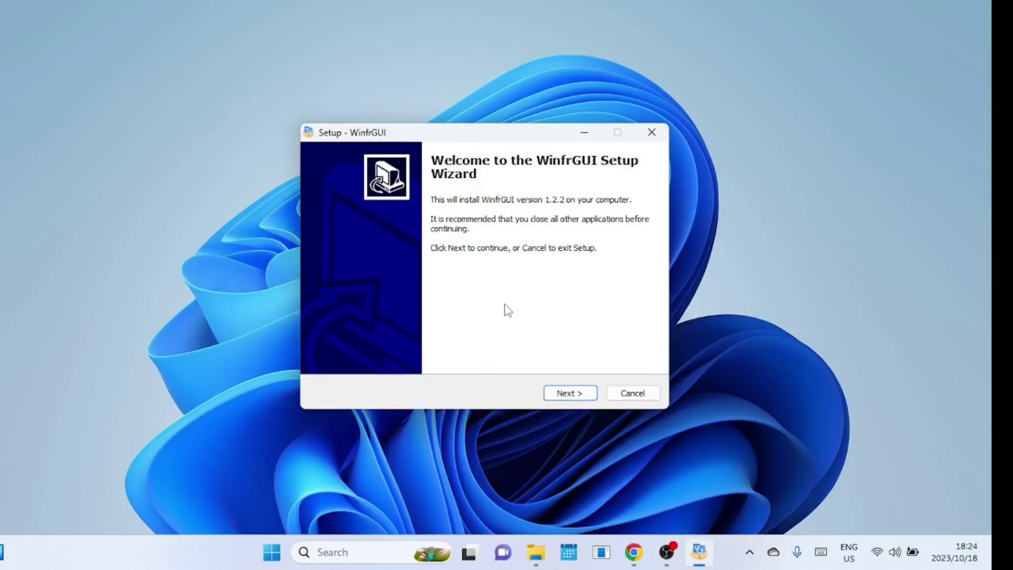
{"action": "left_click", "coordinate": [572, 393]}
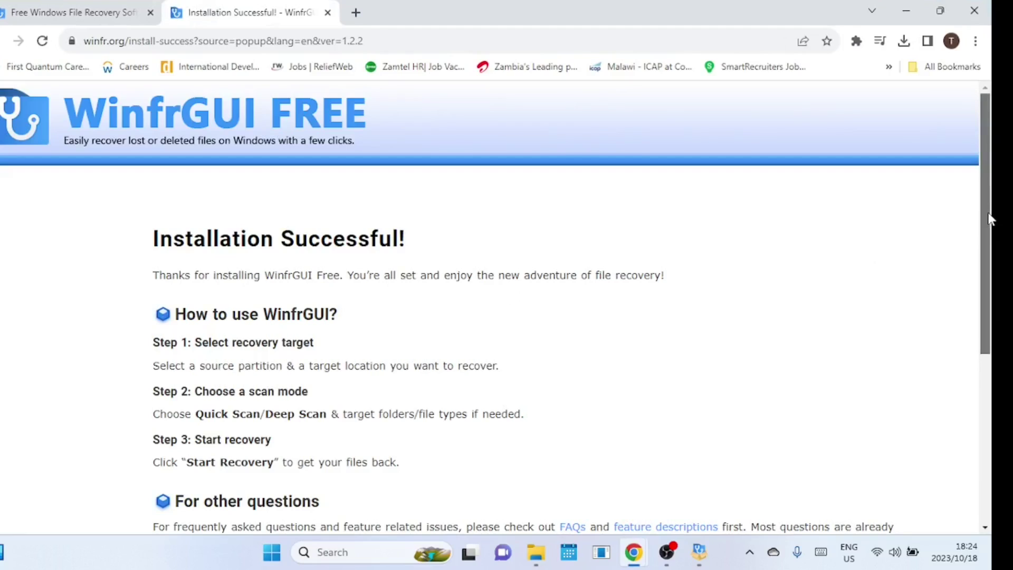
{"action": "left_click_drag", "start_coordinate": [988, 218], "coordinate": [989, 249]}
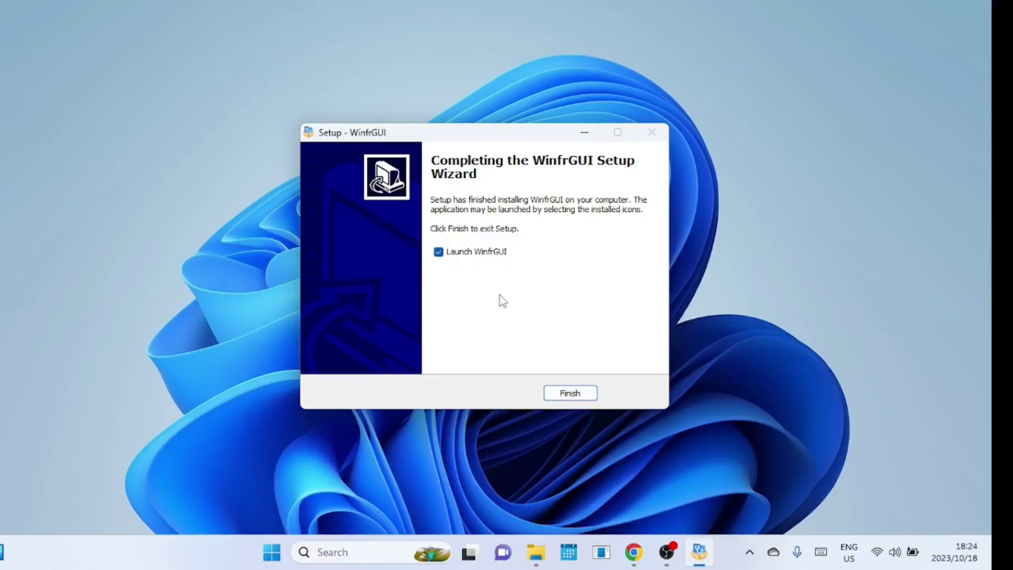
{"action": "left_click", "coordinate": [562, 392]}
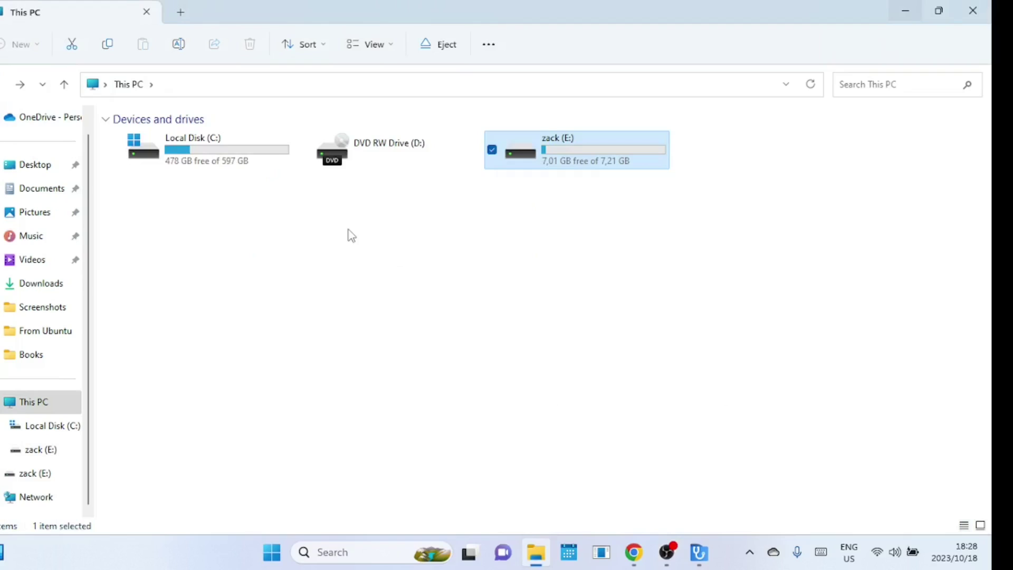
Select all six files on the zack (E:) USB drive, delete them permanently, and close Explorer.
{"action": "left_click", "coordinate": [531, 226]}
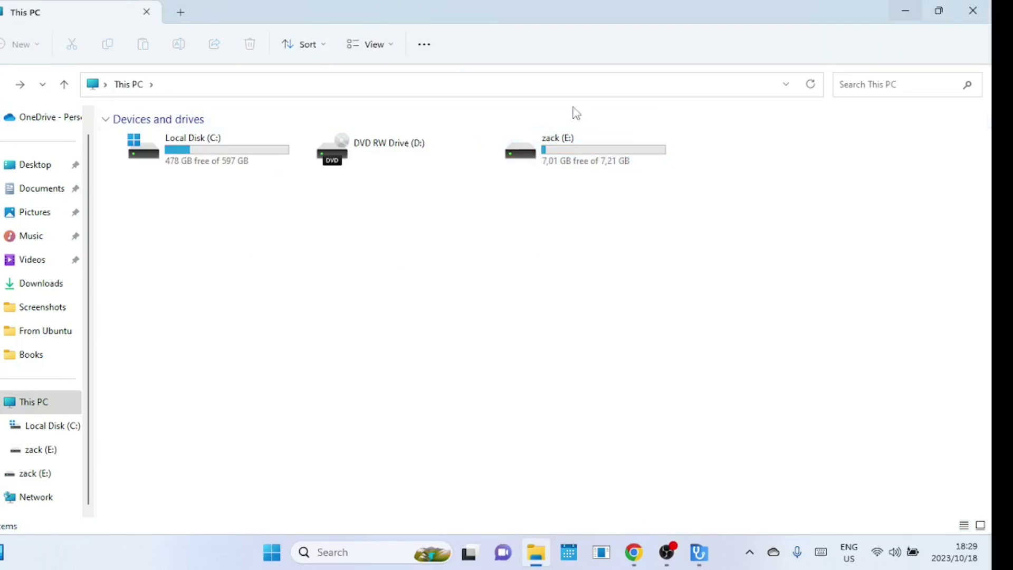
{"action": "double_click", "coordinate": [611, 150]}
{"action": "left_click_drag", "start_coordinate": [128, 318], "coordinate": [341, 127]}
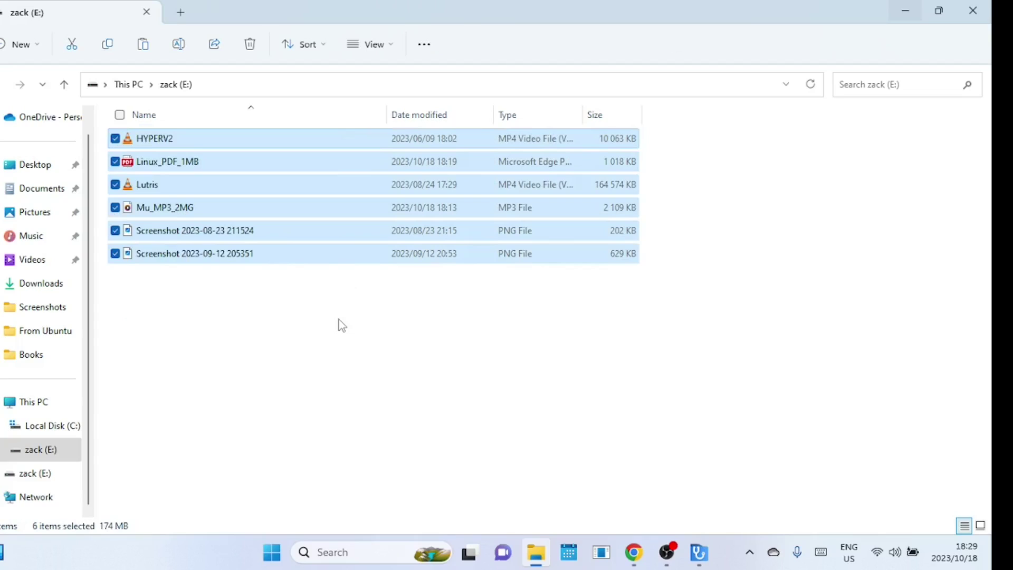
{"action": "key", "text": "Delete"}
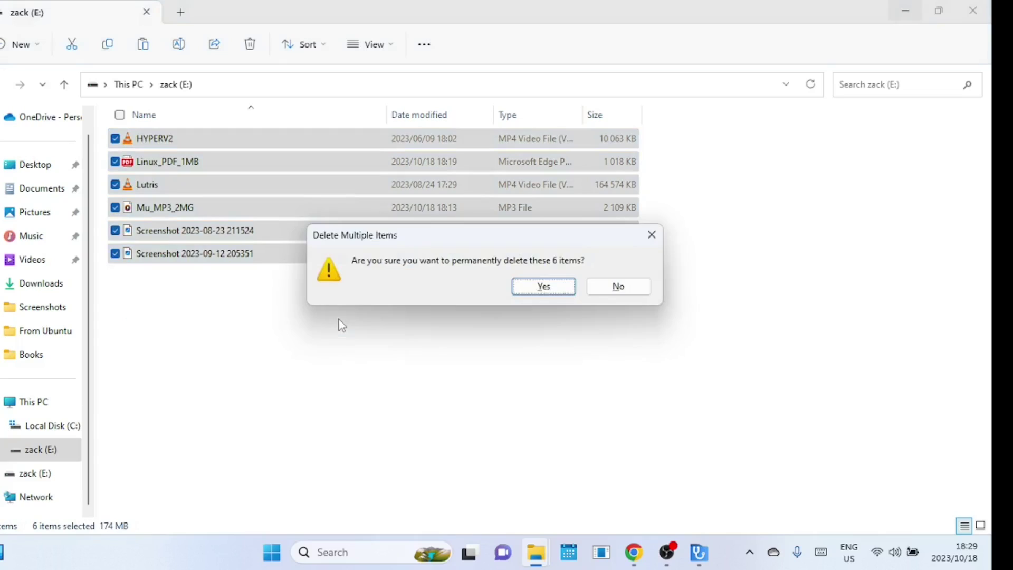
{"action": "left_click", "coordinate": [544, 286]}
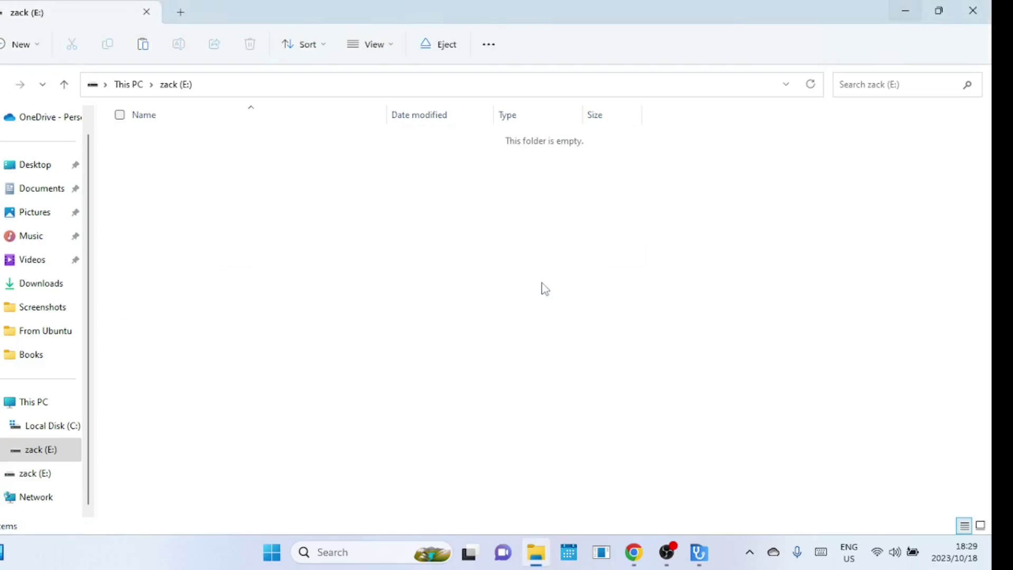
{"action": "left_click", "coordinate": [972, 9]}
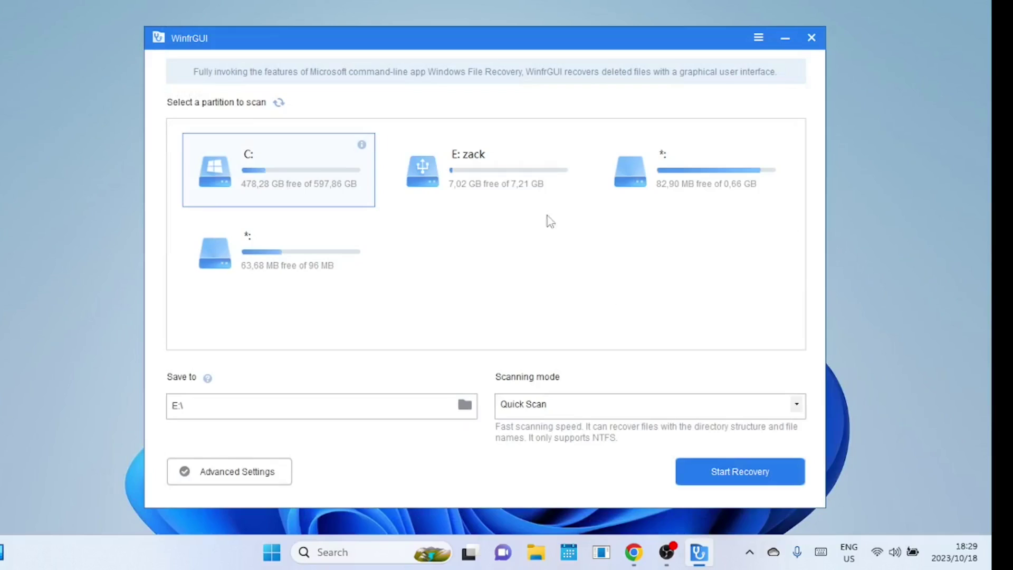
Choose the E: zack partition for scanning and set C:\Recover as the save folder.
{"action": "left_click", "coordinate": [492, 162]}
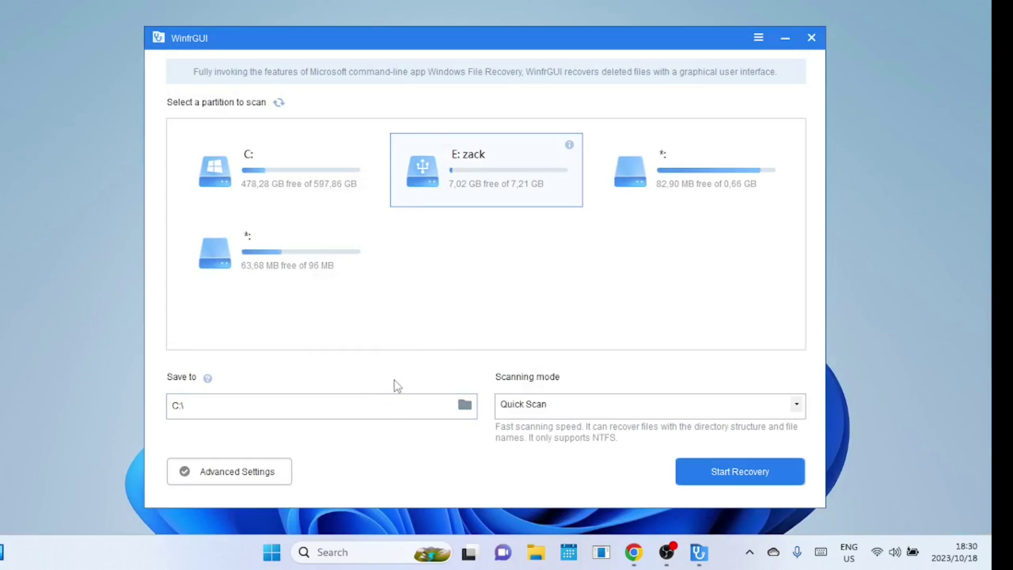
{"action": "left_click", "coordinate": [468, 406]}
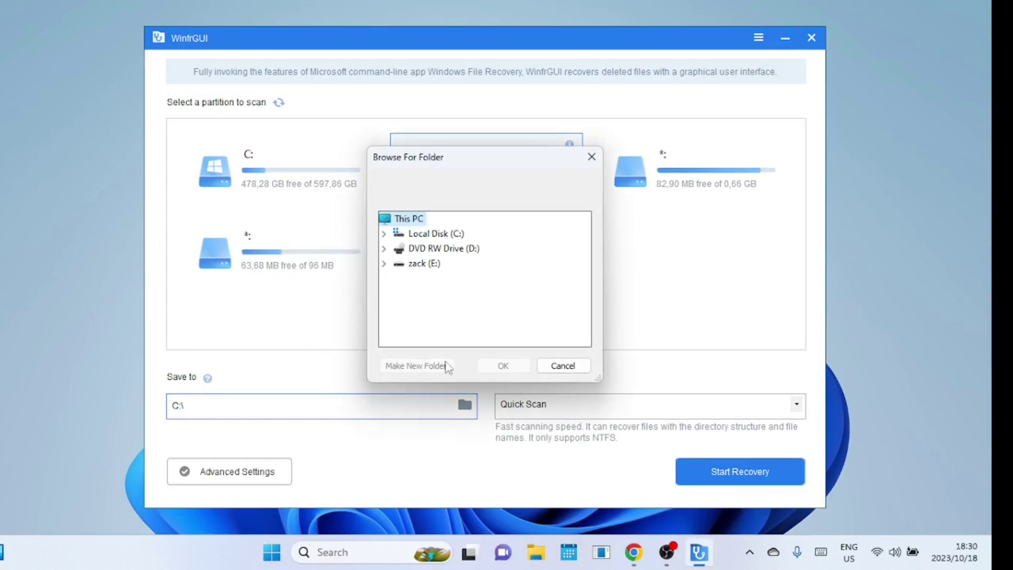
{"action": "left_click", "coordinate": [385, 233]}
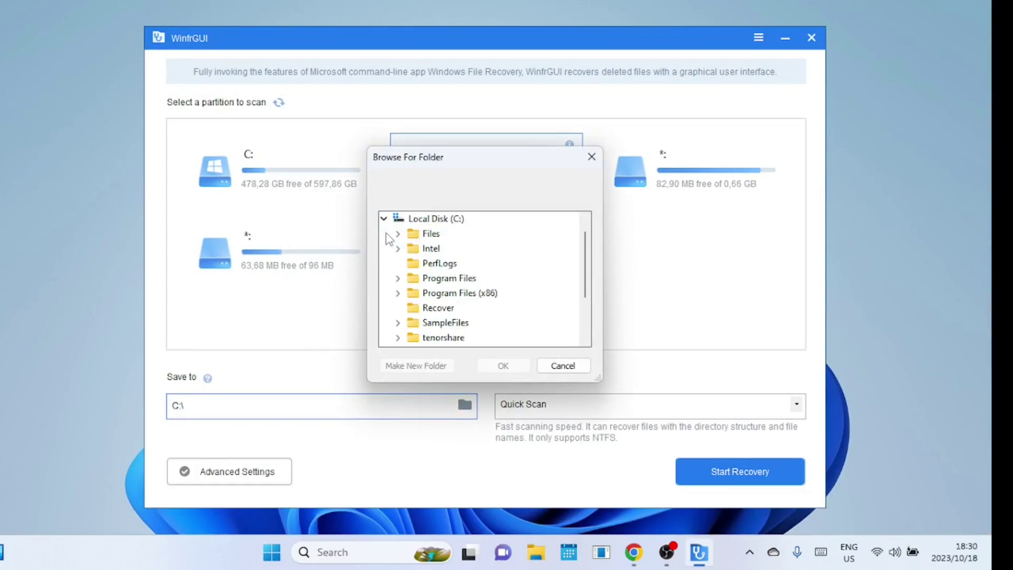
{"action": "left_click", "coordinate": [417, 313]}
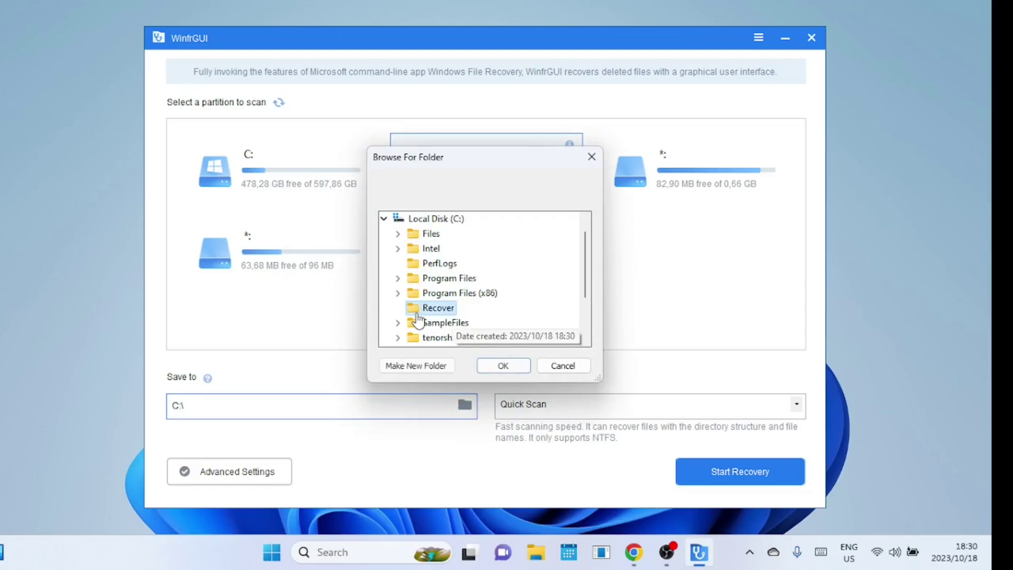
{"action": "left_click", "coordinate": [508, 367]}
{"action": "left_click", "coordinate": [254, 483]}
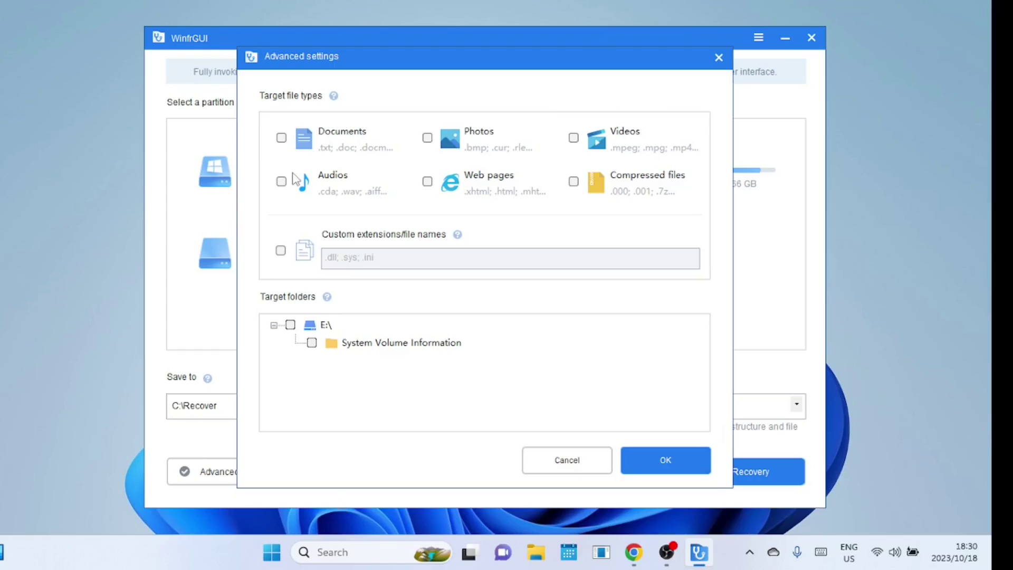
Restrict recovery to the Photos, Videos, Audios and Documents file types and confirm.
{"action": "left_click", "coordinate": [428, 138]}
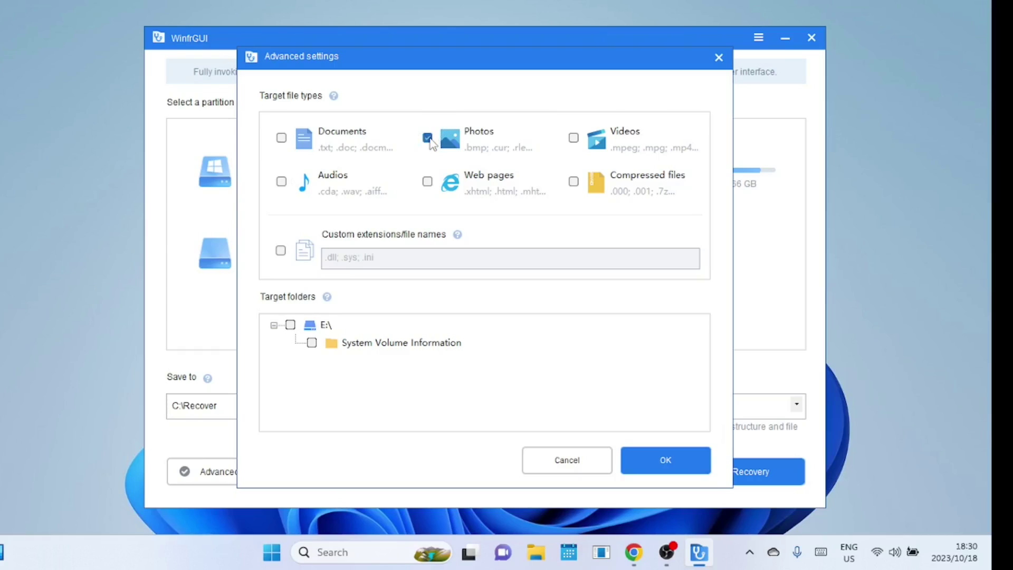
{"action": "left_click", "coordinate": [577, 140]}
{"action": "left_click", "coordinate": [281, 182]}
{"action": "left_click", "coordinate": [281, 138]}
{"action": "left_click", "coordinate": [664, 459]}
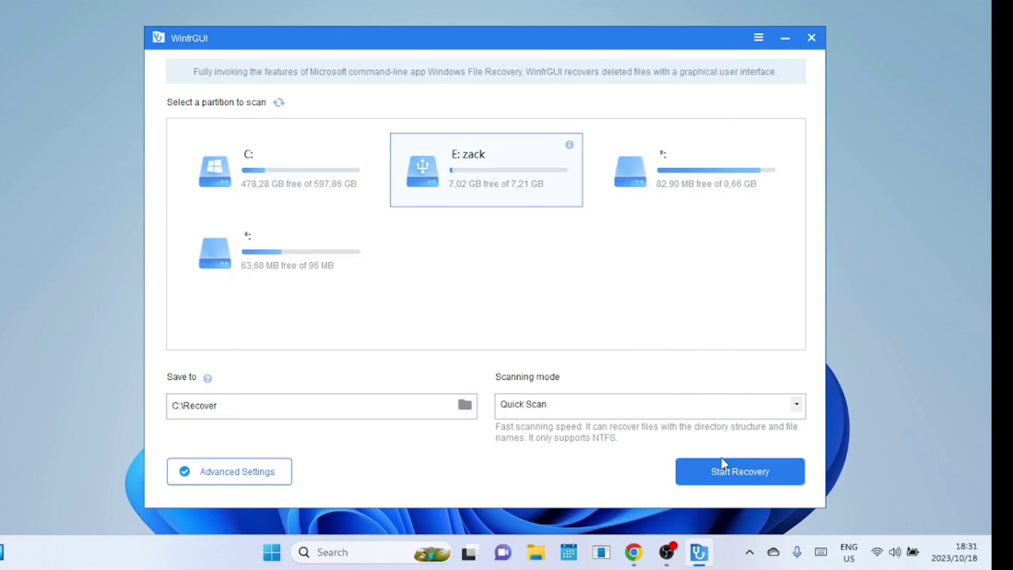
Quick-scan drive E: to recover its 6 files and open the C:\Recover\Quick Scan E results folder.
{"action": "left_click", "coordinate": [744, 475]}
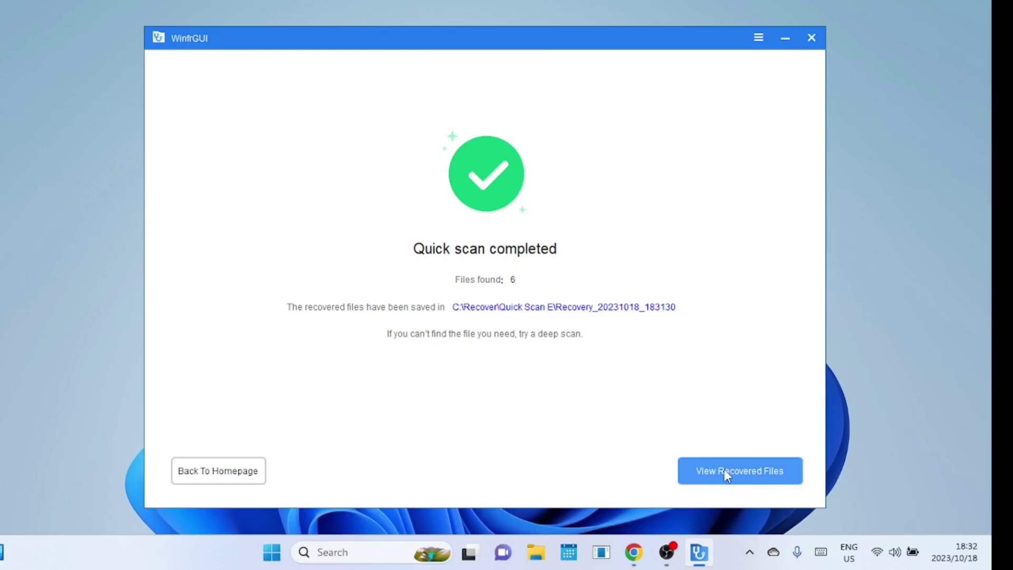
{"action": "left_click", "coordinate": [724, 470]}
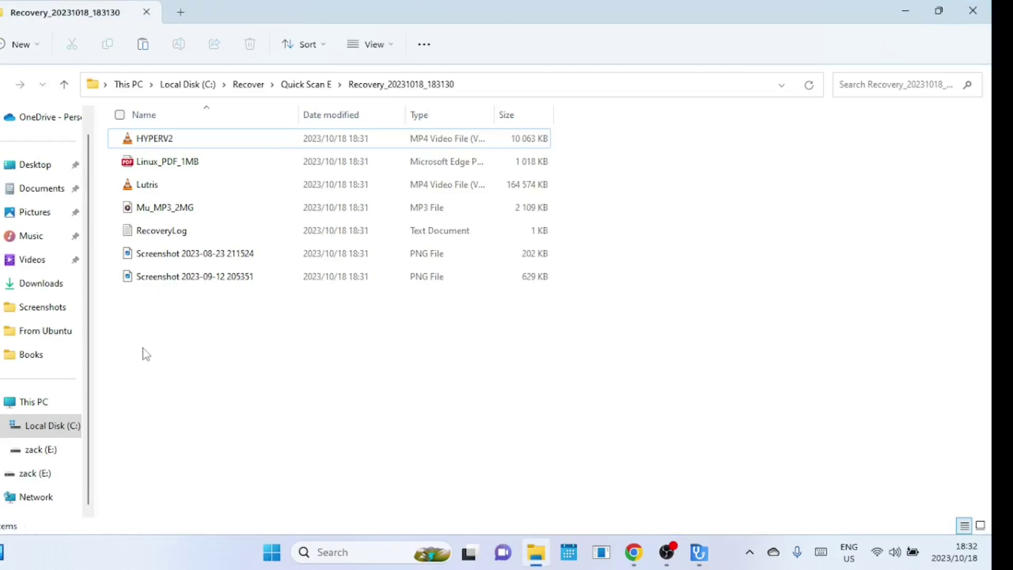
Check the recovered HYPERV2 video, the Linux_PDF_1MB document and the RecoveryLog reporting 6 recovered.
{"action": "double_click", "coordinate": [161, 142]}
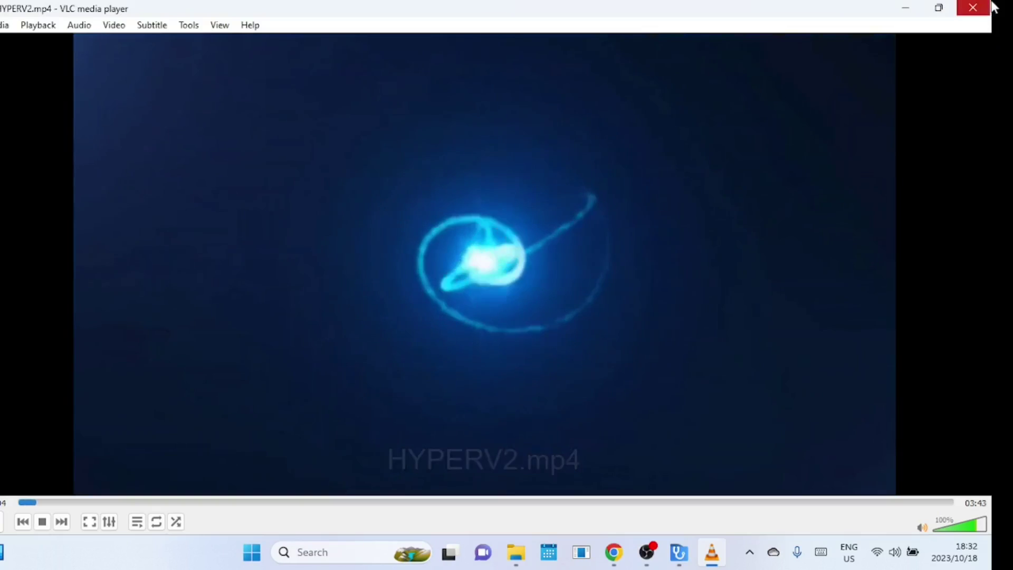
{"action": "left_click", "coordinate": [989, 7]}
{"action": "double_click", "coordinate": [169, 161]}
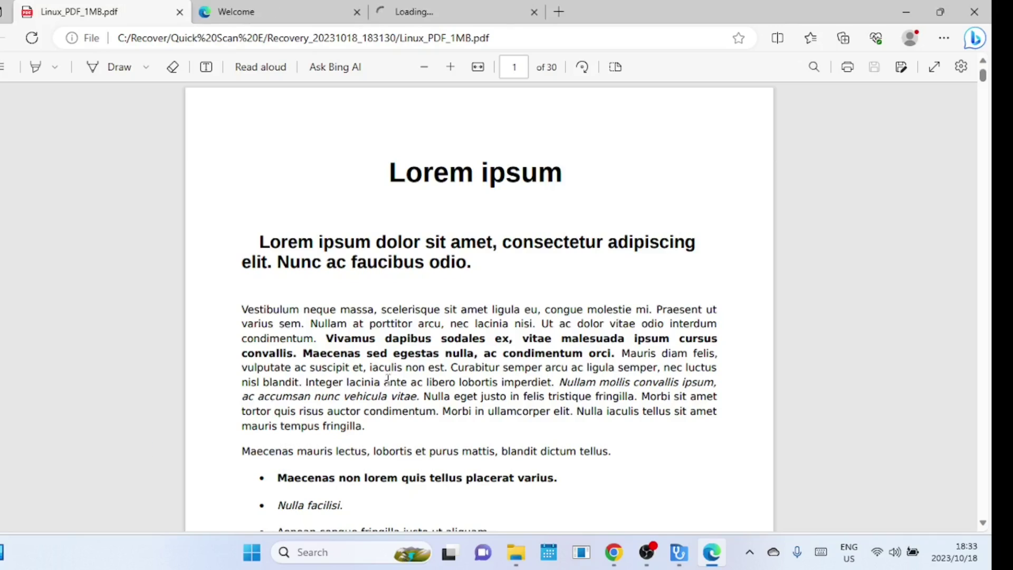
{"action": "left_click", "coordinate": [174, 232]}
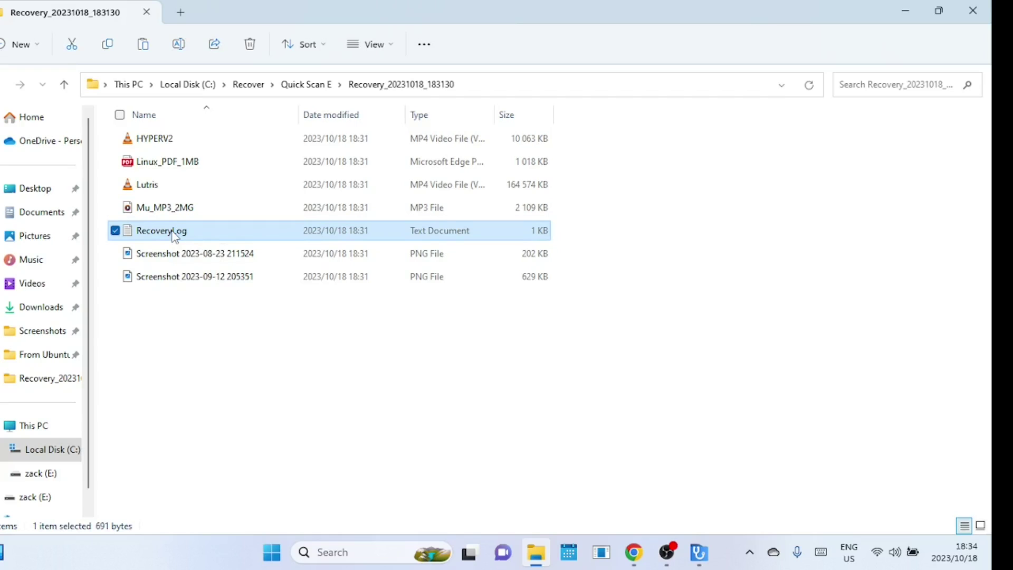
{"action": "double_click", "coordinate": [174, 233]}
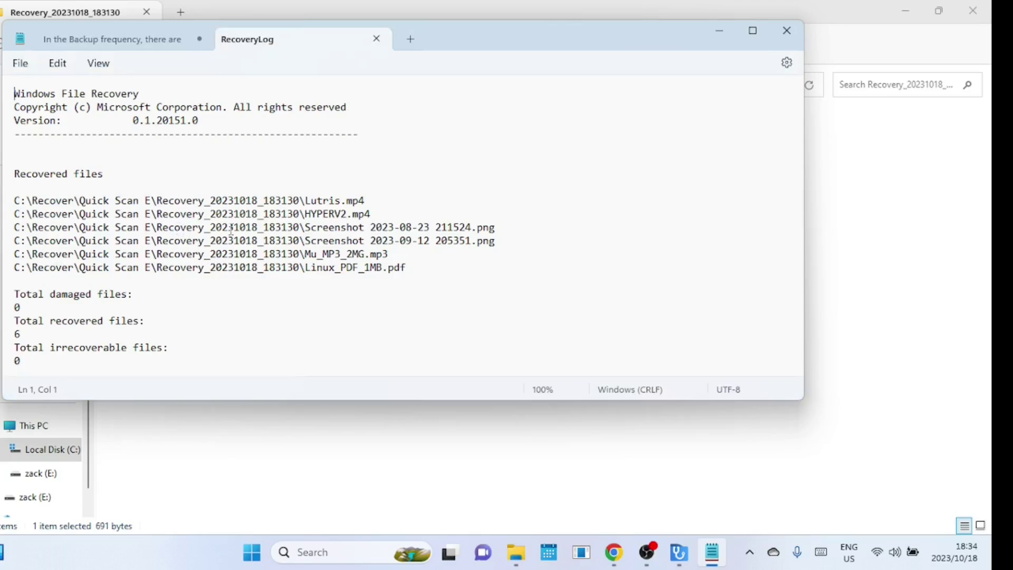
{"action": "key", "text": "alt+F4"}
View the recovered screenshot image, then close the quick-scan recovery folder.
{"action": "key", "text": "Down"}
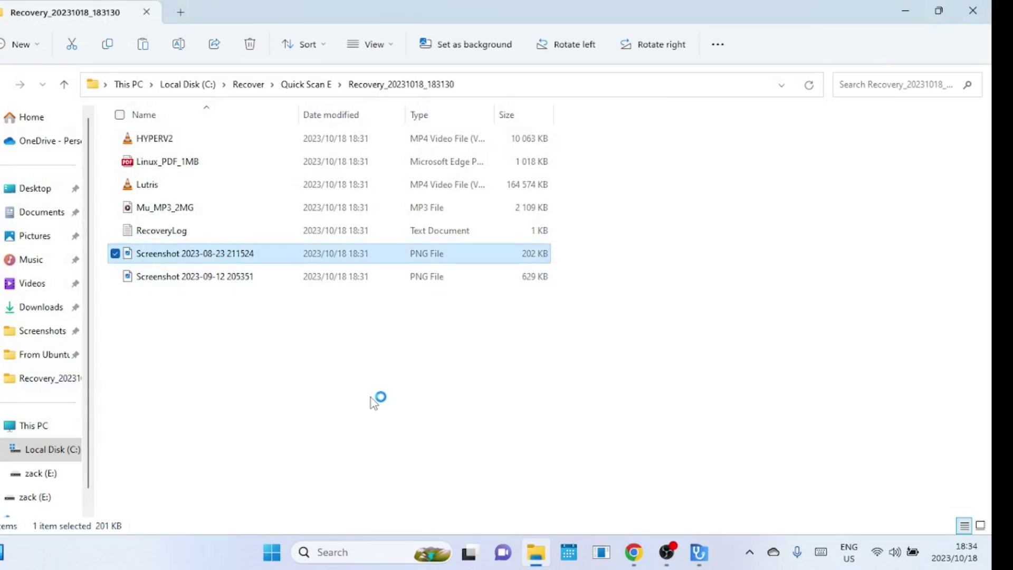
{"action": "key", "text": "Return"}
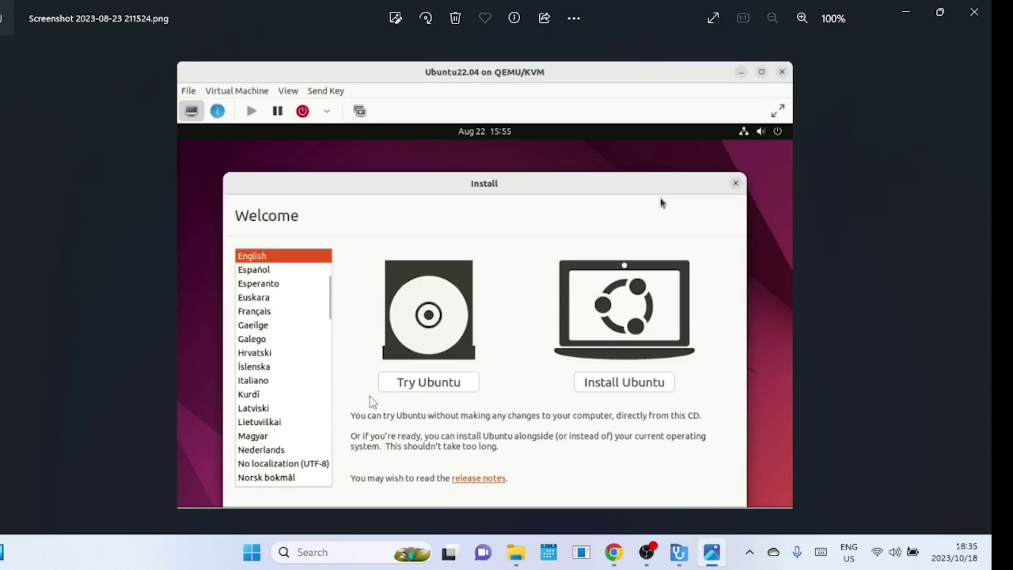
{"action": "key", "text": "alt+F4"}
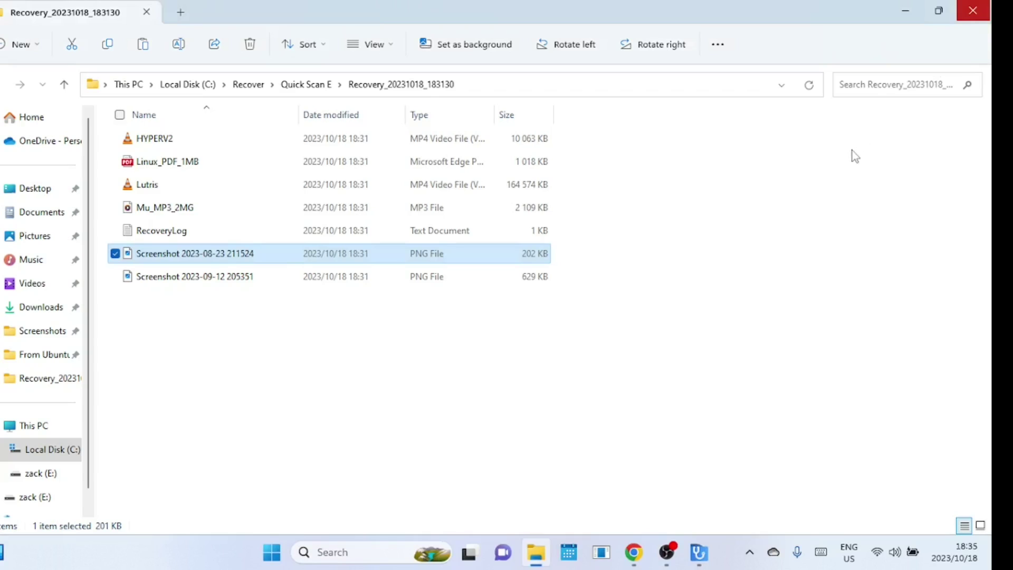
{"action": "left_click", "coordinate": [851, 159]}
{"action": "key", "text": "alt+F4"}
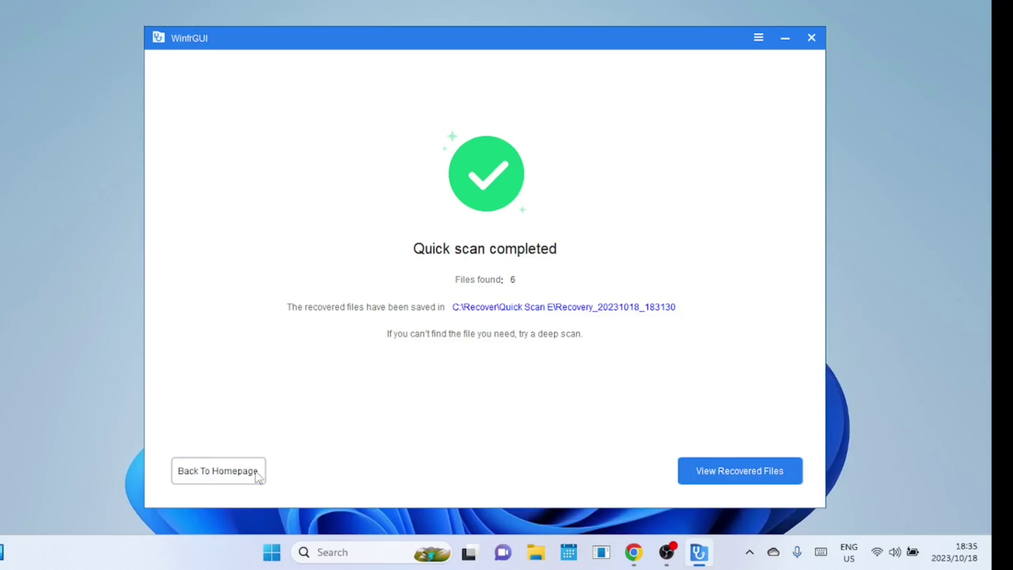
Switch the scanning mode to Deep Scan and recover drive E:, yielding 44 files.
{"action": "left_click", "coordinate": [220, 475]}
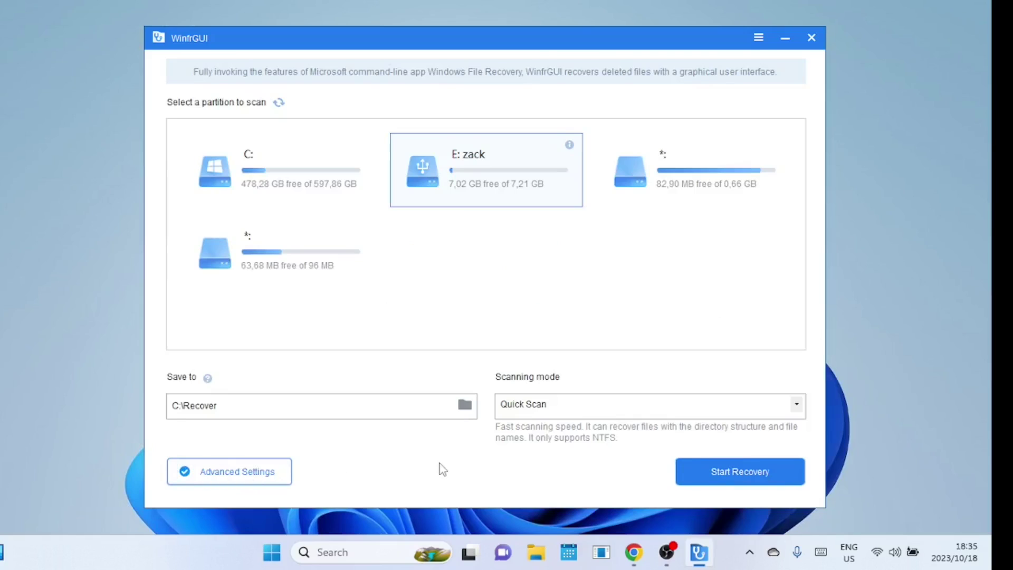
{"action": "left_click", "coordinate": [796, 404]}
{"action": "left_click", "coordinate": [776, 431]}
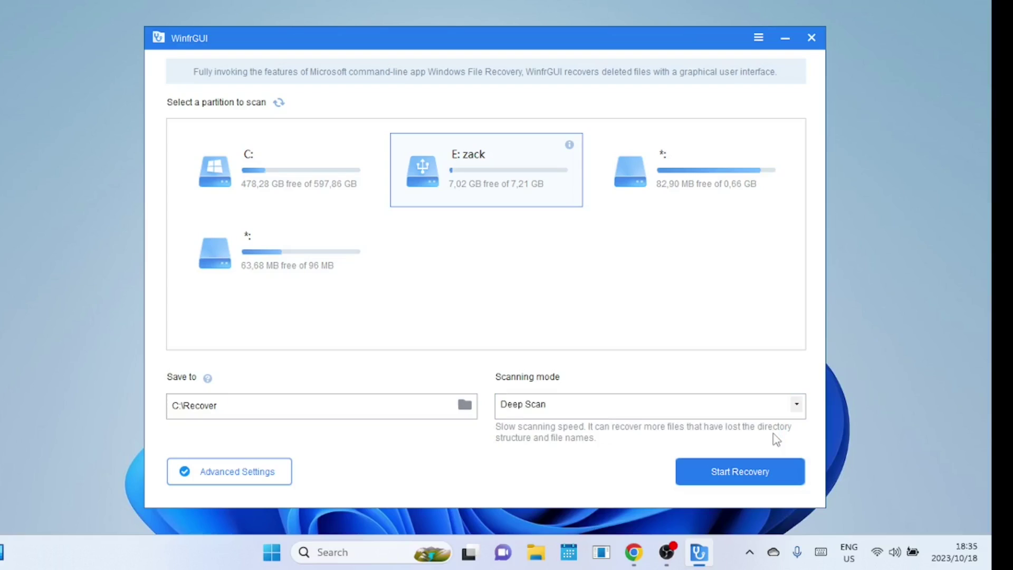
{"action": "left_click", "coordinate": [747, 475]}
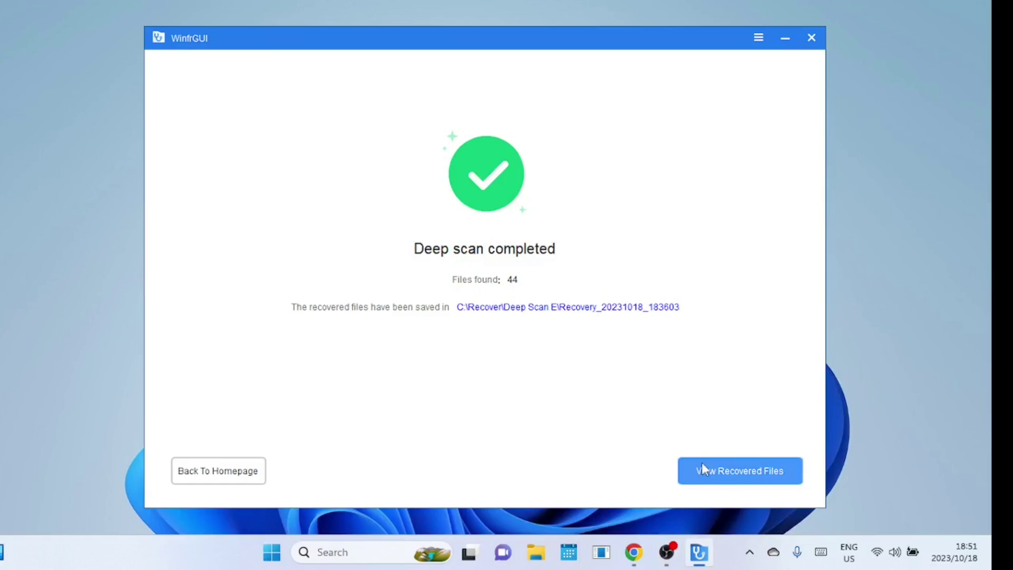
Open the deep-scan RecoveryLog in a maximized Notepad and scroll through the recovered file paths.
{"action": "left_click", "coordinate": [728, 478]}
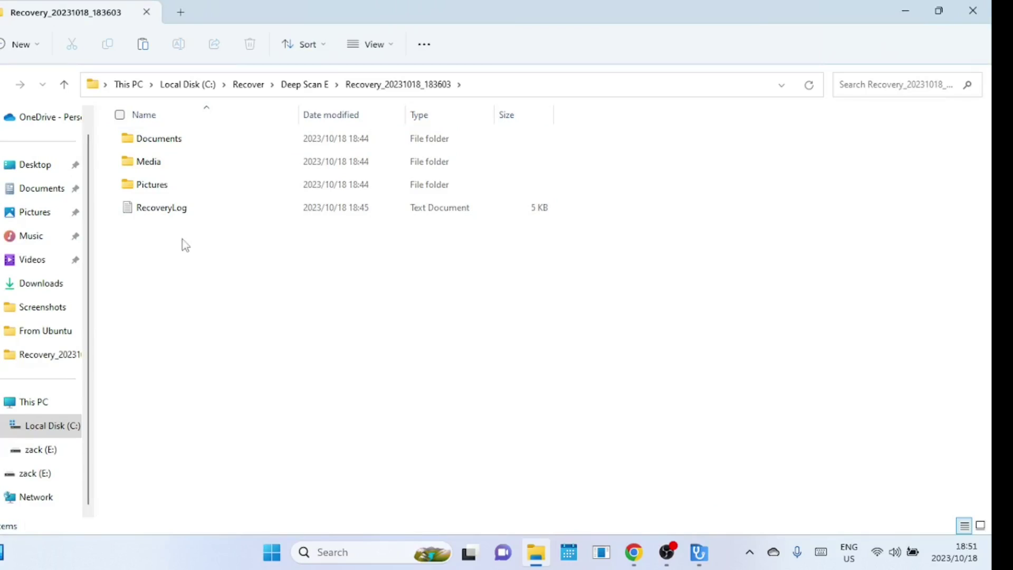
{"action": "double_click", "coordinate": [175, 213]}
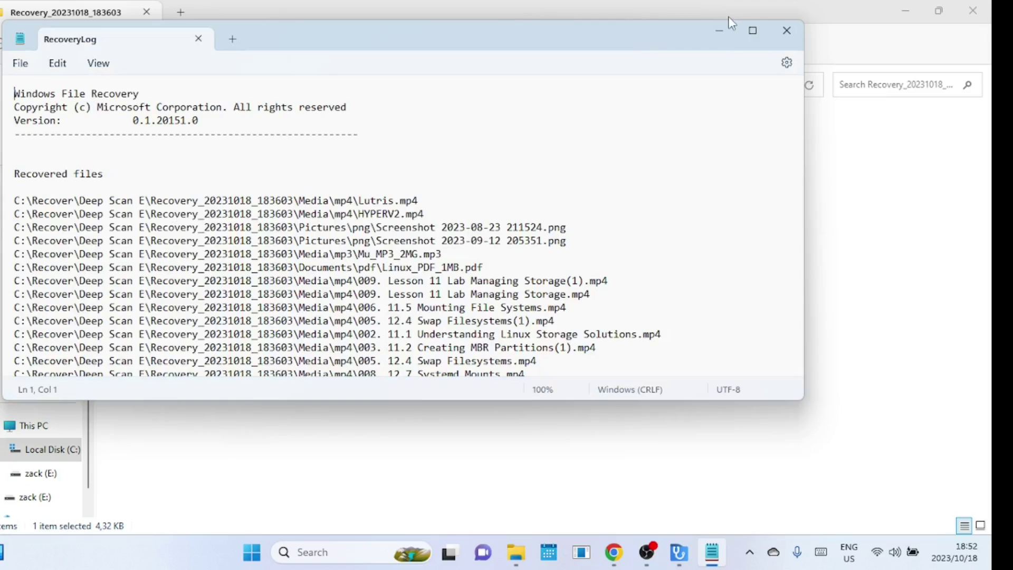
{"action": "left_click", "coordinate": [753, 32]}
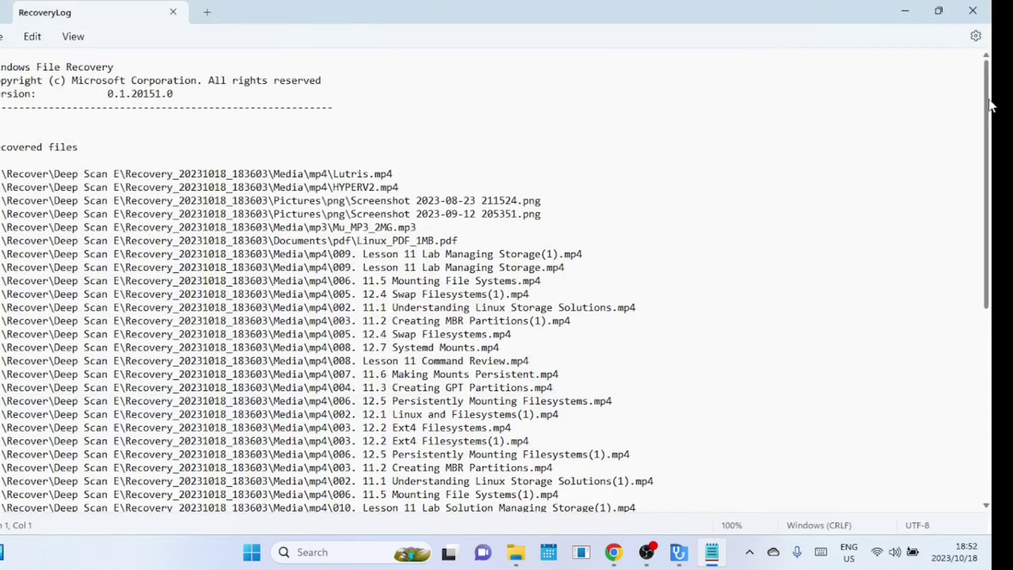
{"action": "left_click_drag", "start_coordinate": [990, 105], "coordinate": [982, 276]}
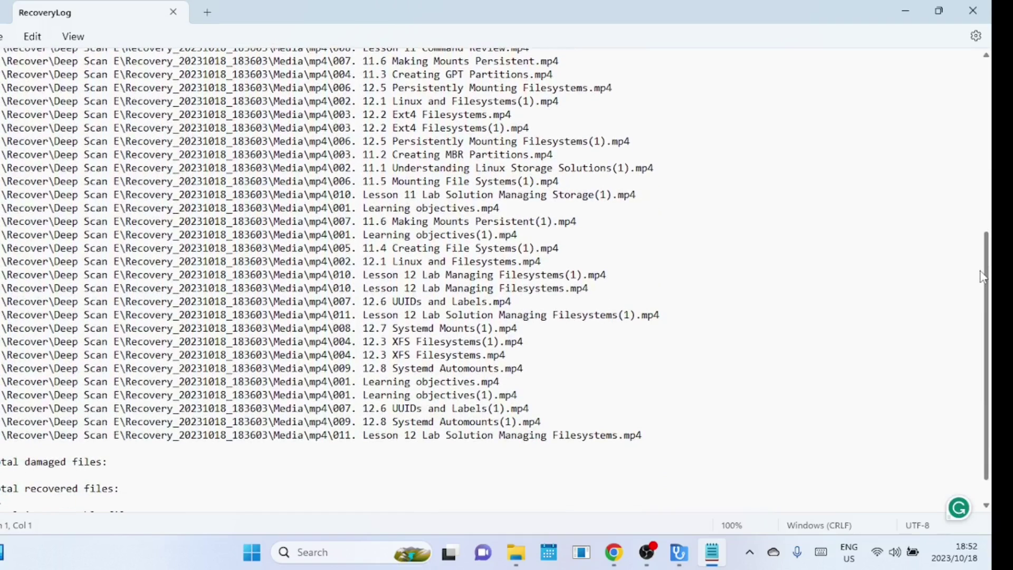
Close the log and check the recovered screenshots in the Pictures > png folder.
{"action": "key", "text": "alt+F4"}
{"action": "double_click", "coordinate": [185, 192]}
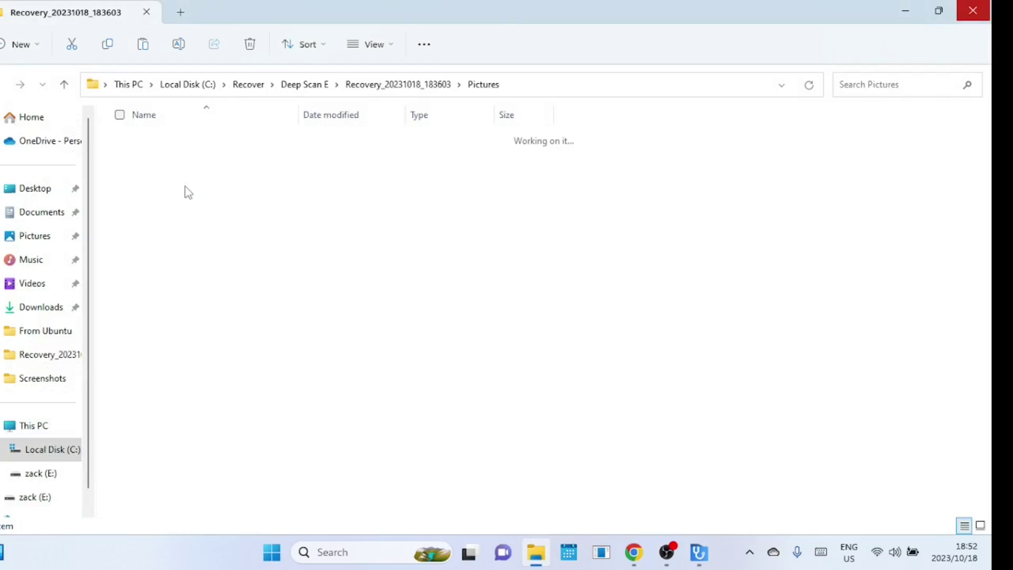
{"action": "double_click", "coordinate": [153, 146]}
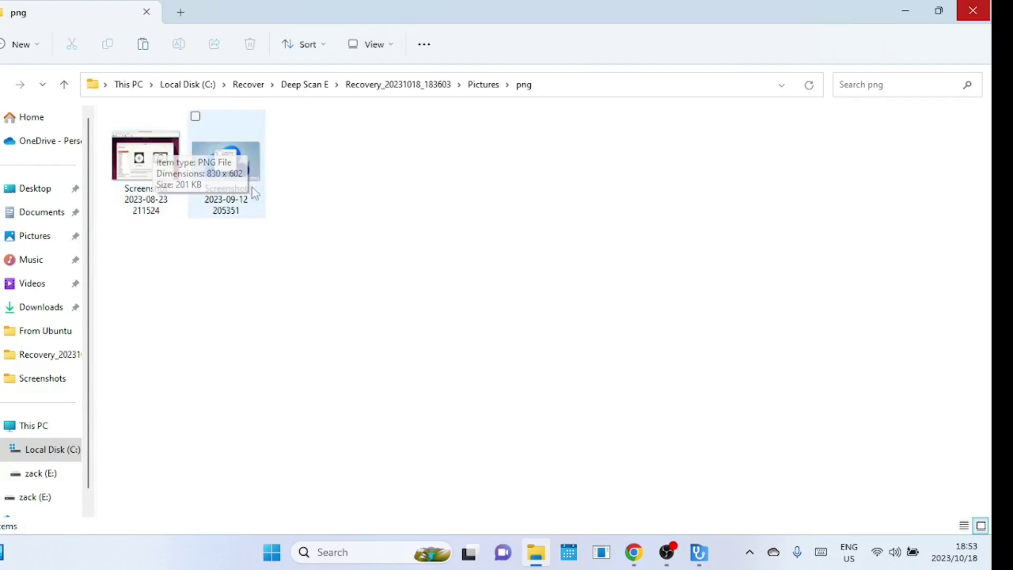
{"action": "left_click", "coordinate": [1, 94]}
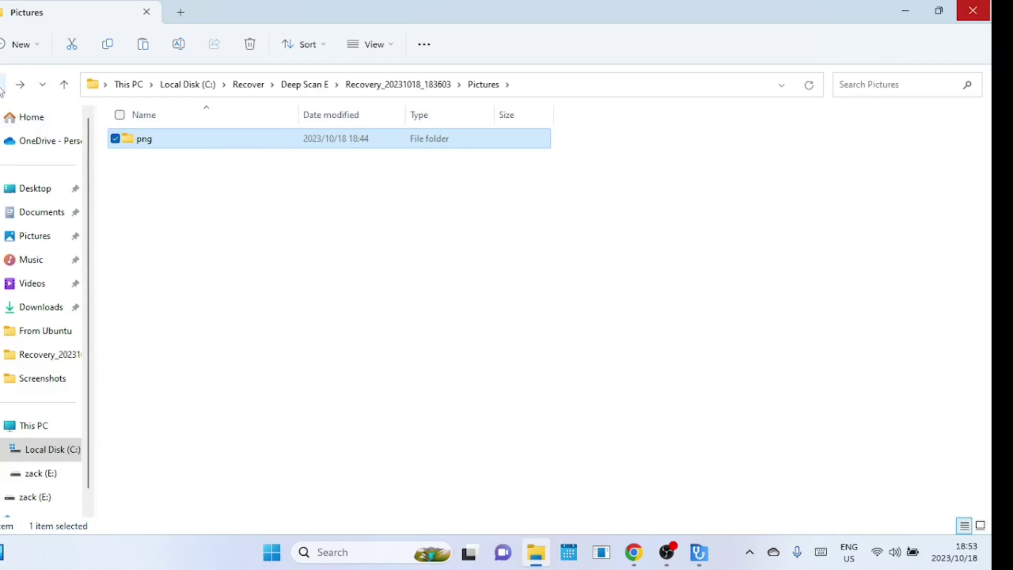
{"action": "left_click", "coordinate": [2, 87]}
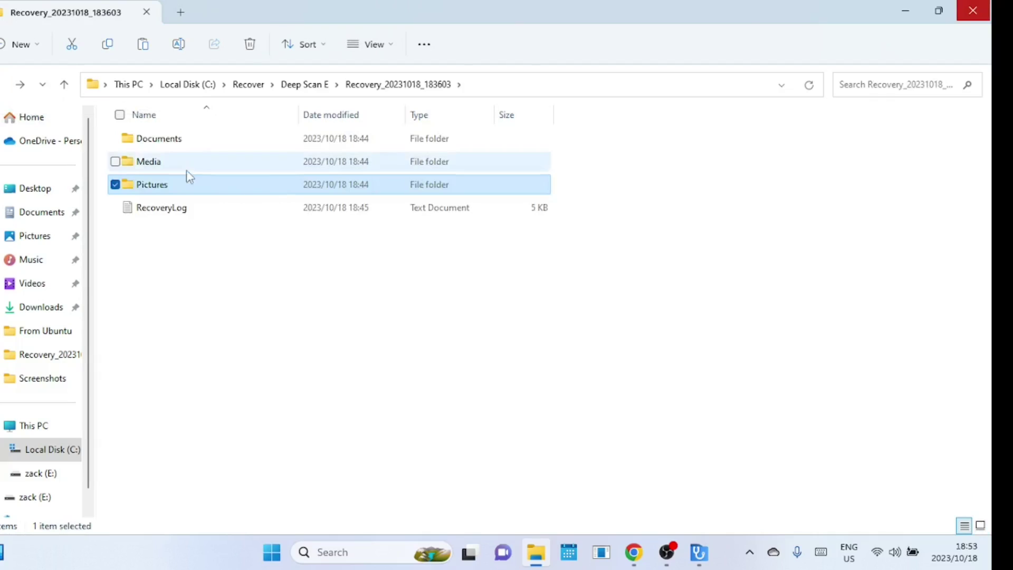
Browse the recovered videos in Media > mp4, selecting '006. 12.5 Persistently Mounting Filesystems'.
{"action": "double_click", "coordinate": [181, 164]}
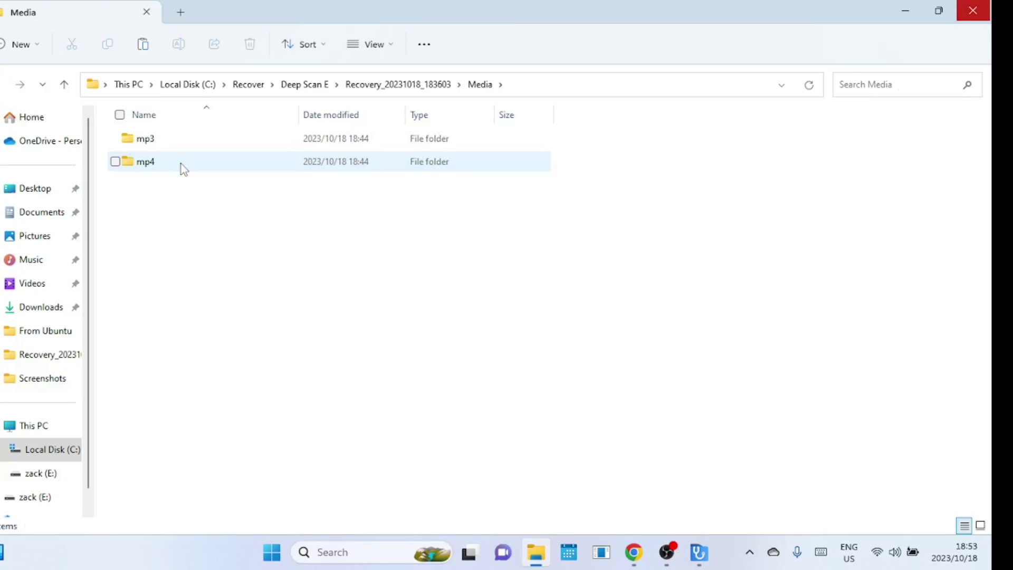
{"action": "double_click", "coordinate": [183, 168]}
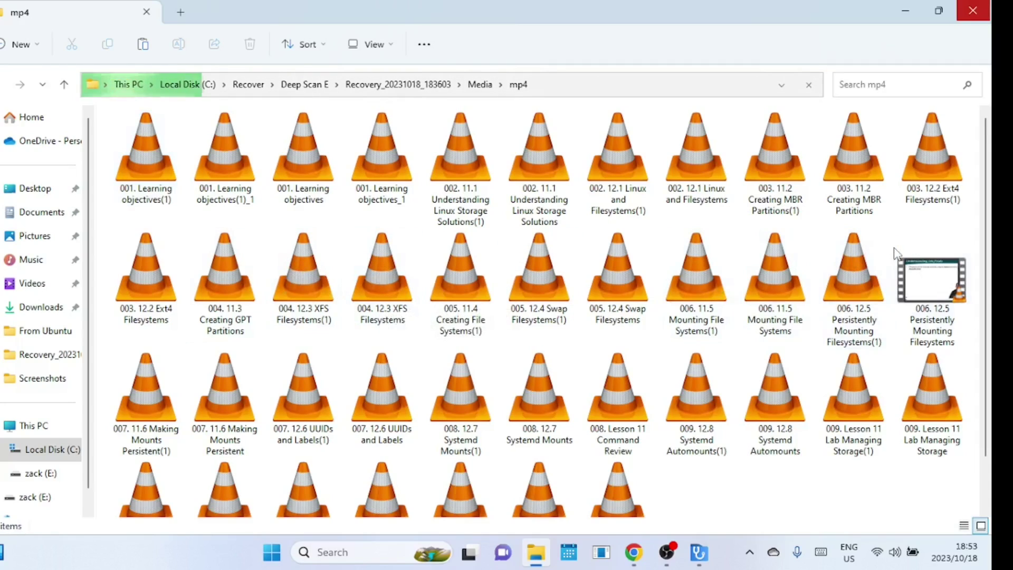
{"action": "left_click", "coordinate": [926, 272]}
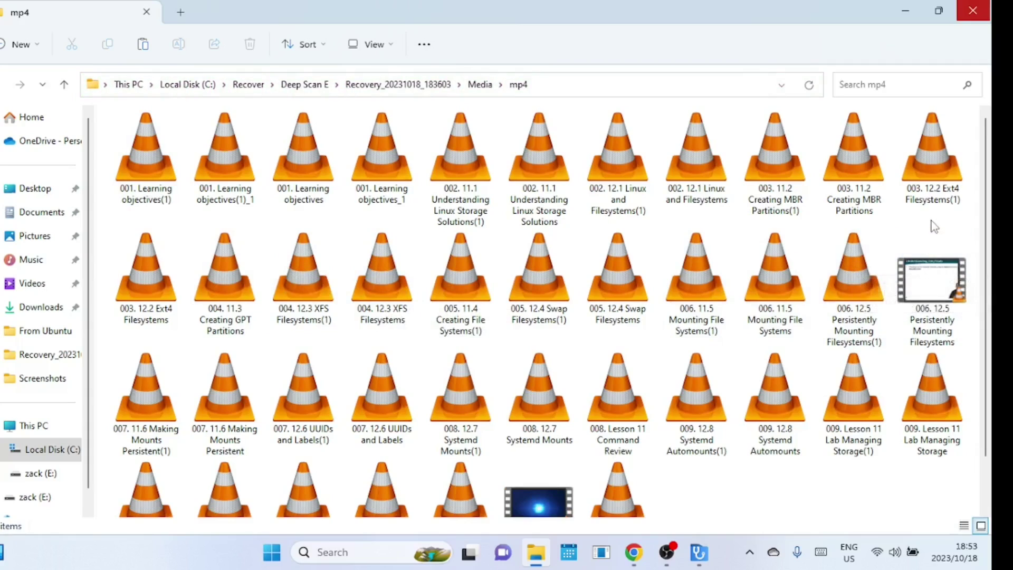
{"action": "left_click", "coordinate": [2, 84]}
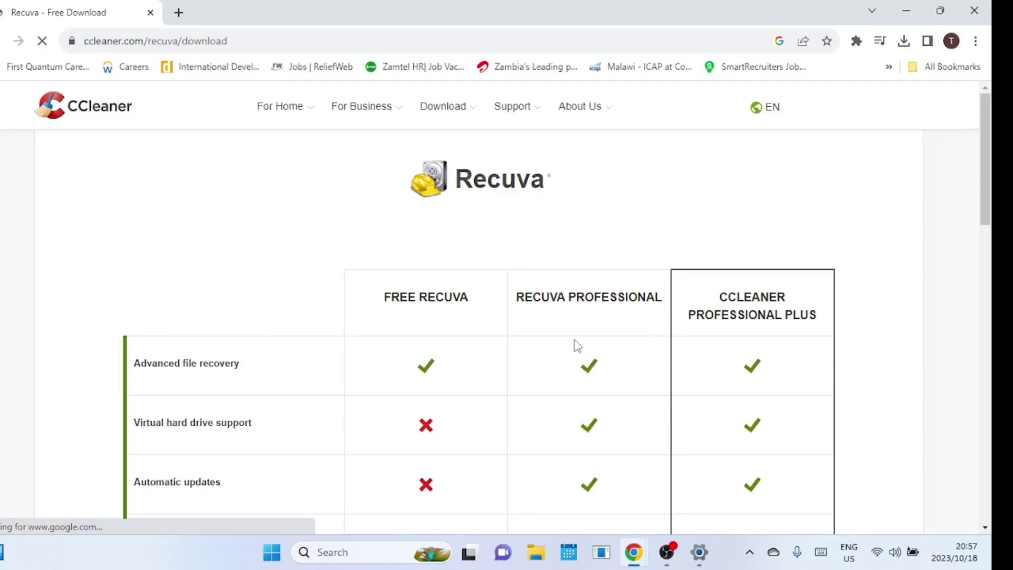
Download the free Recuva installer (rcsetup153) from the CCleaner site and run it.
{"action": "left_click_drag", "start_coordinate": [990, 174], "coordinate": [990, 268]}
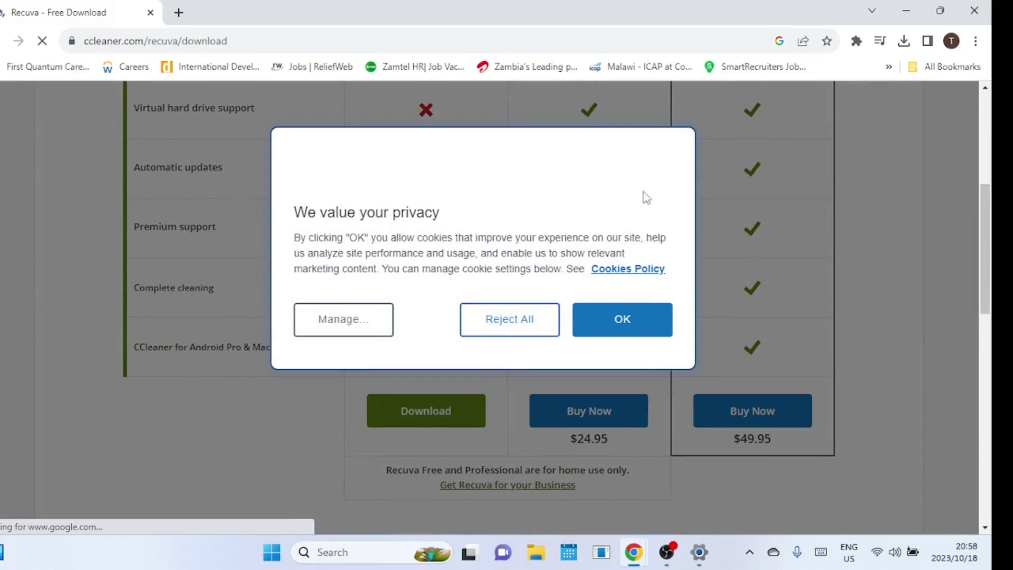
{"action": "left_click", "coordinate": [623, 319]}
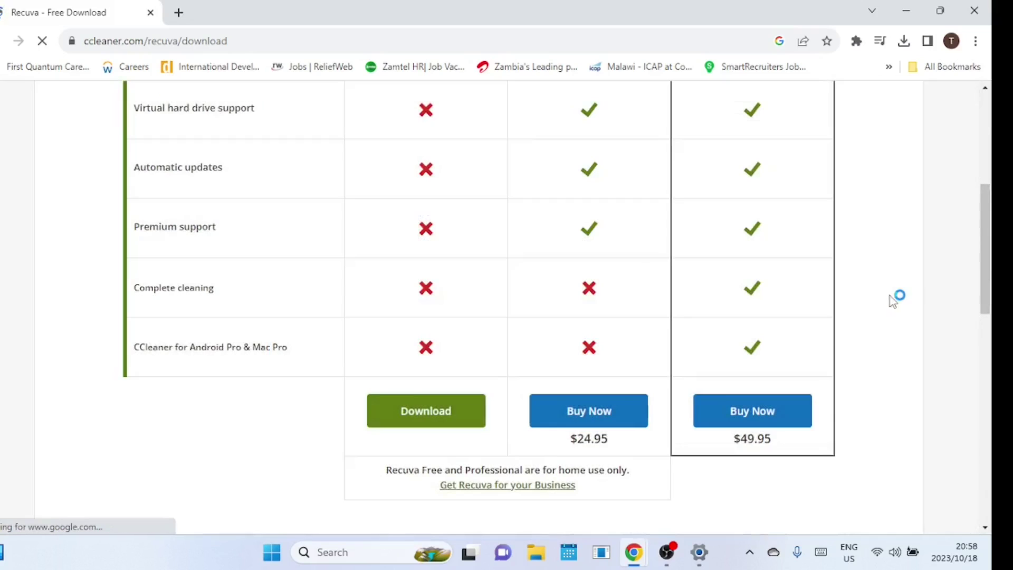
{"action": "left_click_drag", "start_coordinate": [991, 261], "coordinate": [976, 152]}
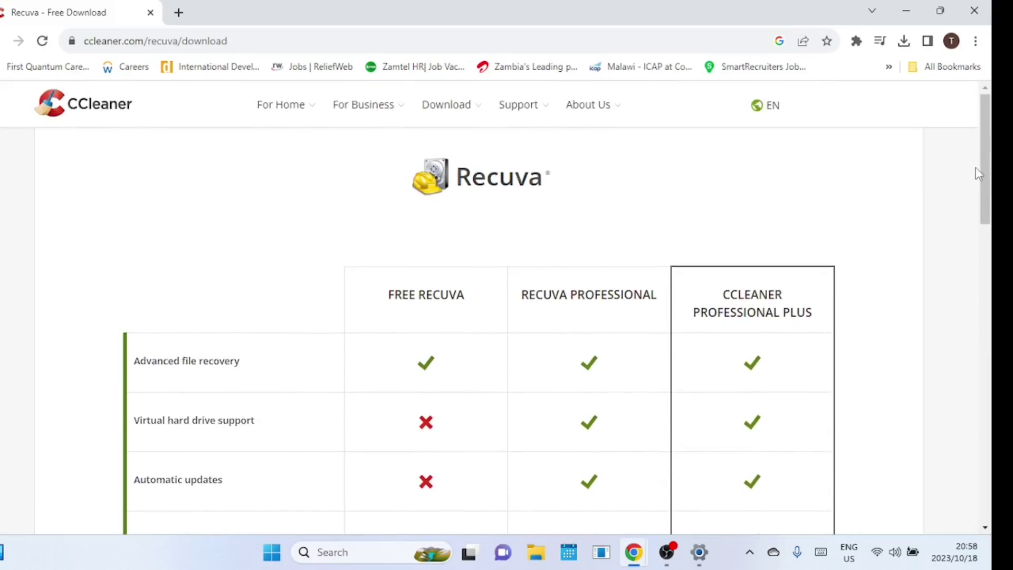
{"action": "scroll", "coordinate": [976, 172], "scroll_direction": "down", "scroll_amount": 2}
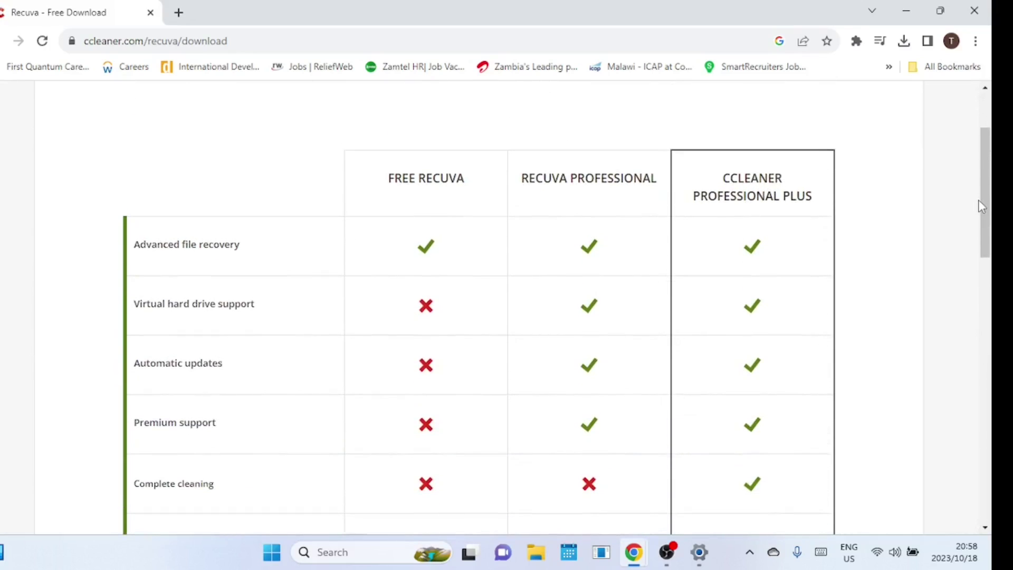
{"action": "mouse_move", "coordinate": [980, 206]}
{"action": "left_mouse_down"}
{"action": "mouse_move", "coordinate": [986, 263]}
{"action": "mouse_move", "coordinate": [988, 224]}
{"action": "left_mouse_up"}
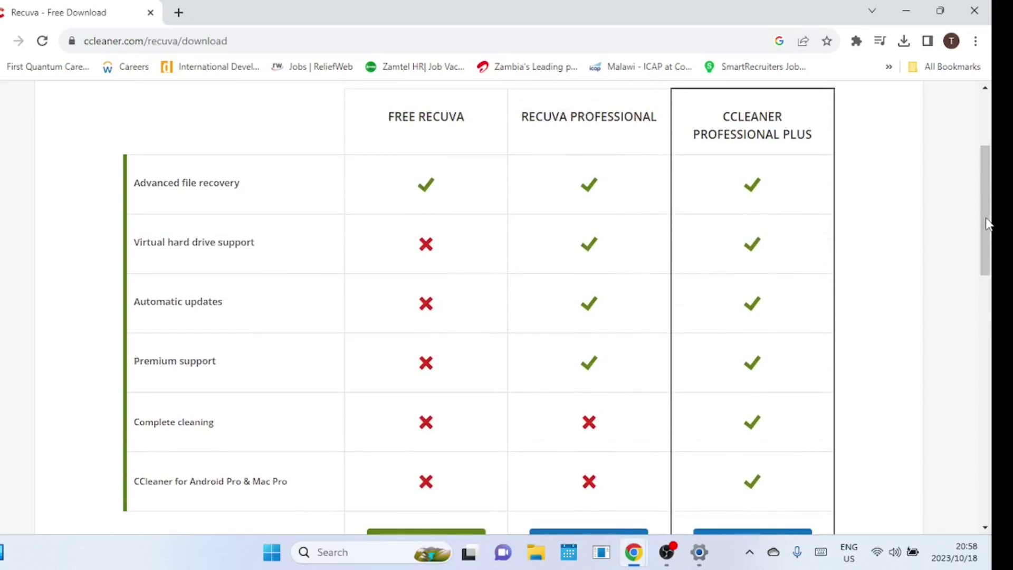
{"action": "mouse_move", "coordinate": [988, 223]}
{"action": "left_mouse_down"}
{"action": "mouse_move", "coordinate": [987, 235]}
{"action": "mouse_move", "coordinate": [987, 225]}
{"action": "left_mouse_up"}
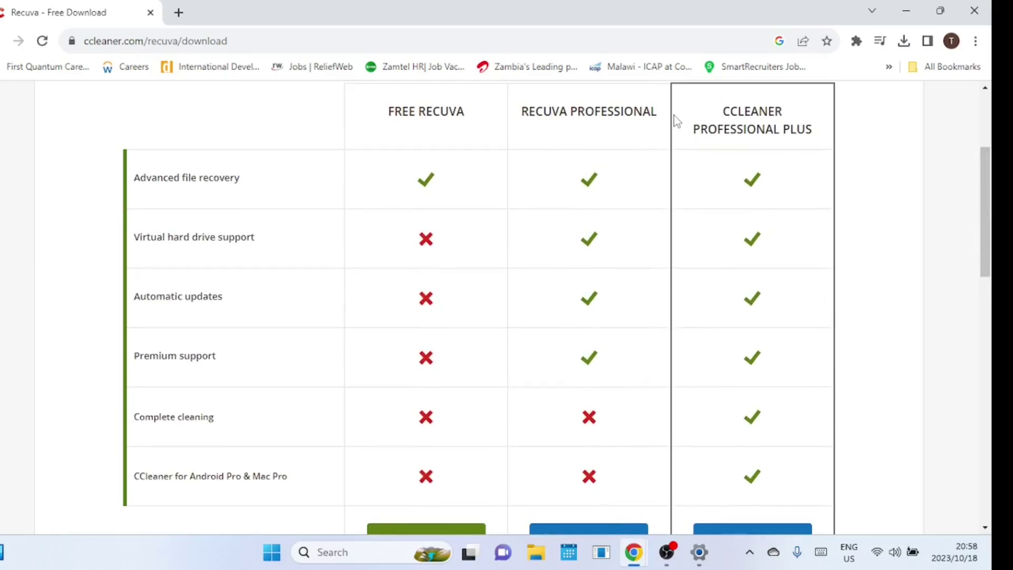
{"action": "scroll", "coordinate": [429, 416], "scroll_direction": "down", "scroll_amount": 3}
{"action": "left_click", "coordinate": [432, 421]}
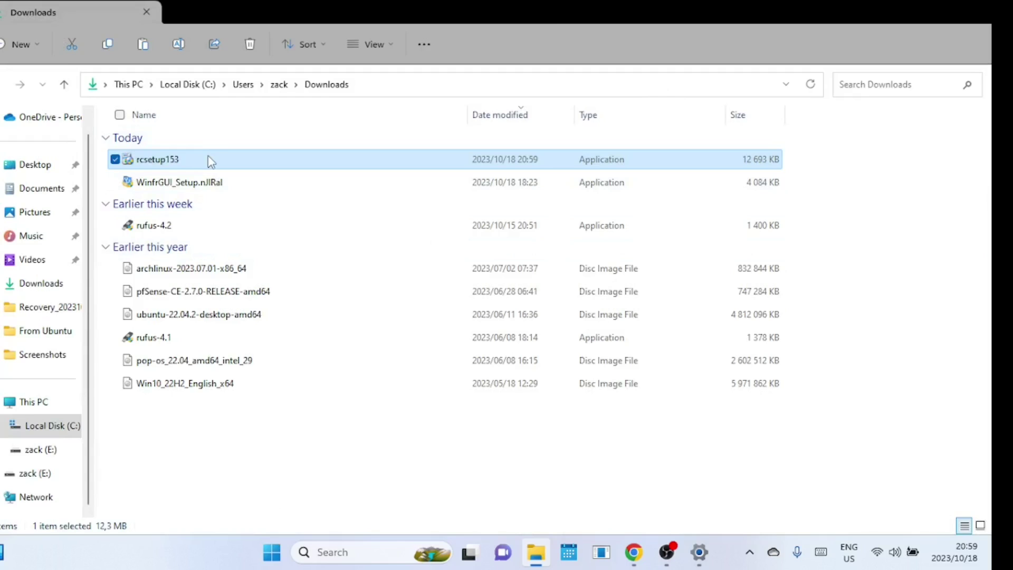
{"action": "double_click", "coordinate": [211, 160]}
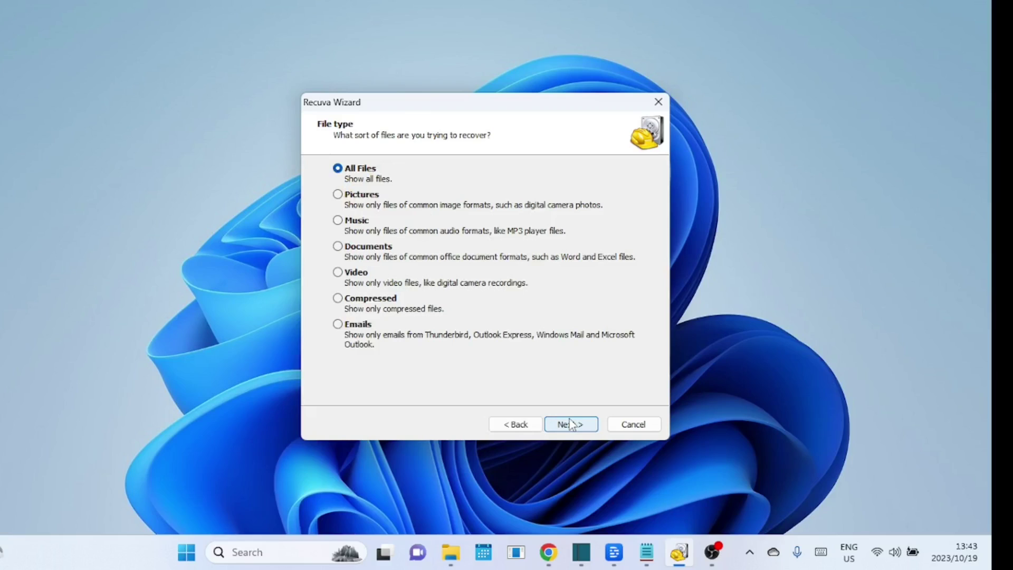
Restrict Recuva's wizard to Video files and have it search a specific location.
{"action": "left_click", "coordinate": [338, 272]}
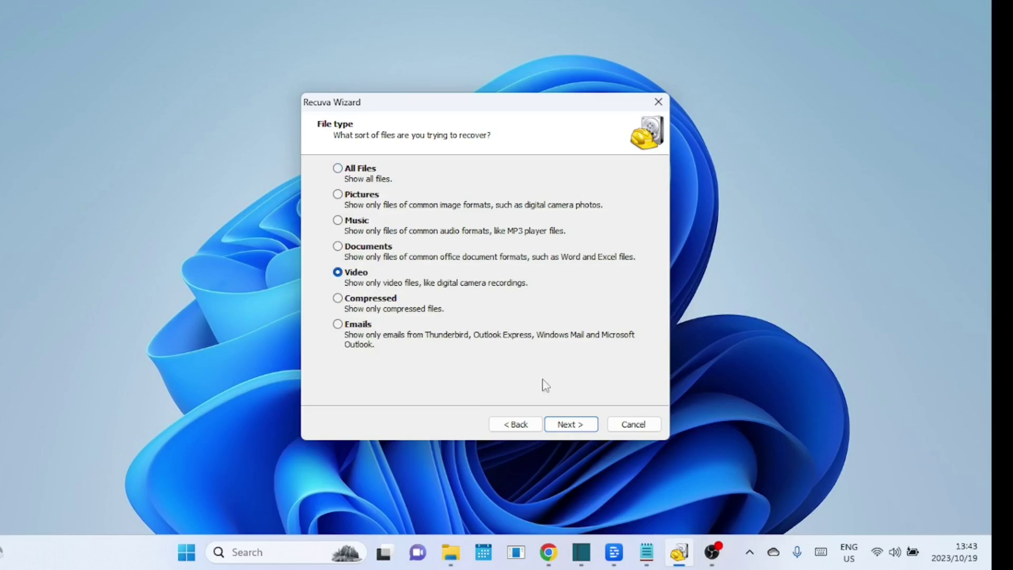
{"action": "left_click", "coordinate": [572, 424]}
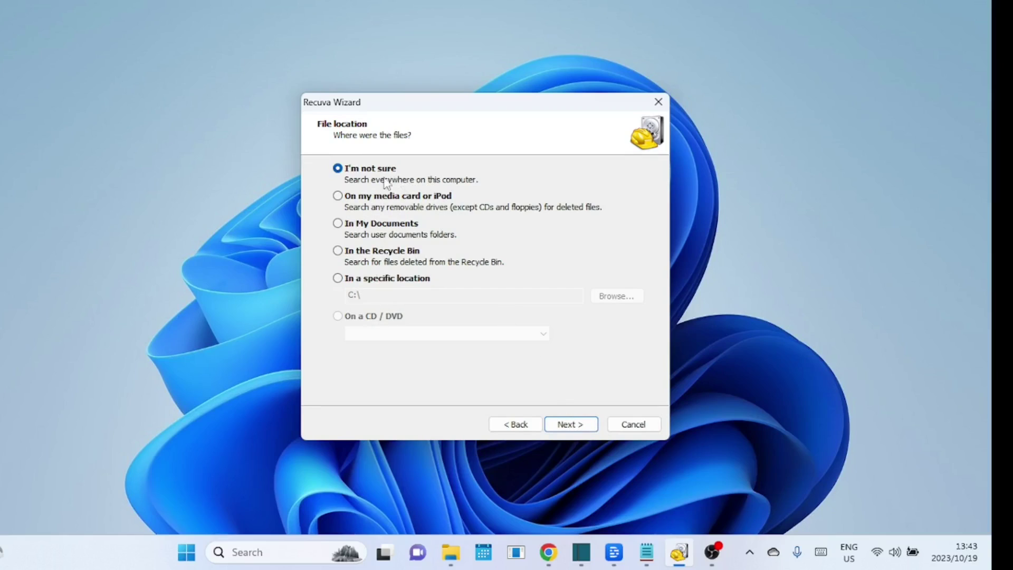
{"action": "left_click", "coordinate": [337, 278]}
{"action": "left_click", "coordinate": [603, 294]}
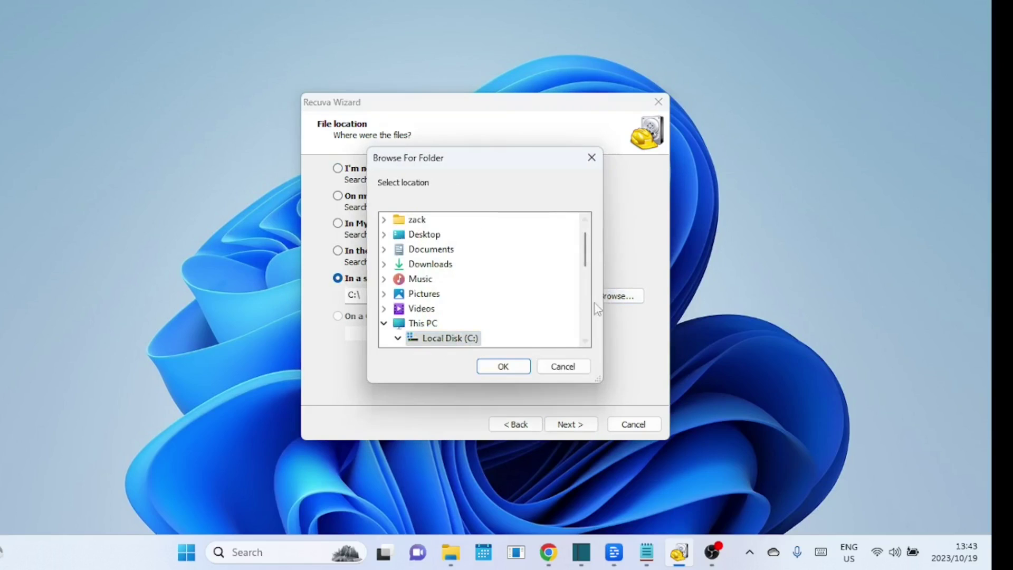
Choose the E: USB drive as Recuva's search location.
{"action": "mouse_move", "coordinate": [586, 257]}
{"action": "left_mouse_down"}
{"action": "mouse_move", "coordinate": [580, 298]}
{"action": "mouse_move", "coordinate": [584, 268]}
{"action": "left_mouse_up"}
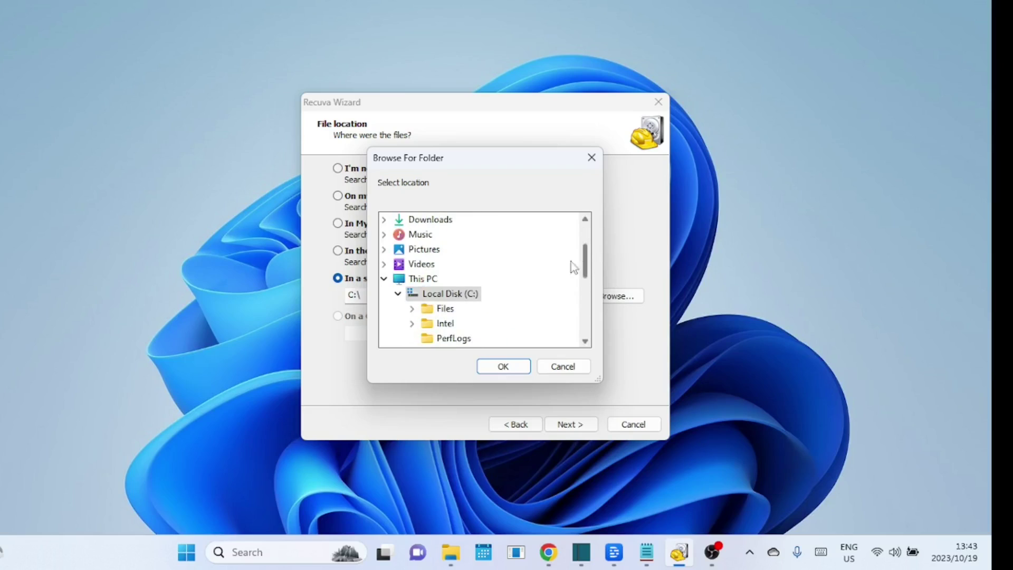
{"action": "left_click", "coordinate": [384, 279]}
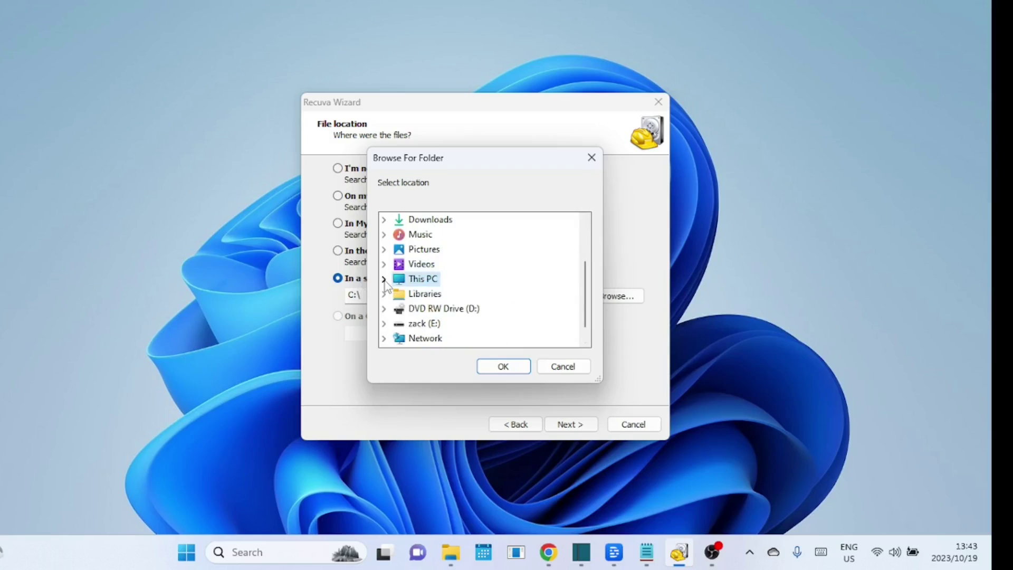
{"action": "left_click", "coordinate": [418, 328]}
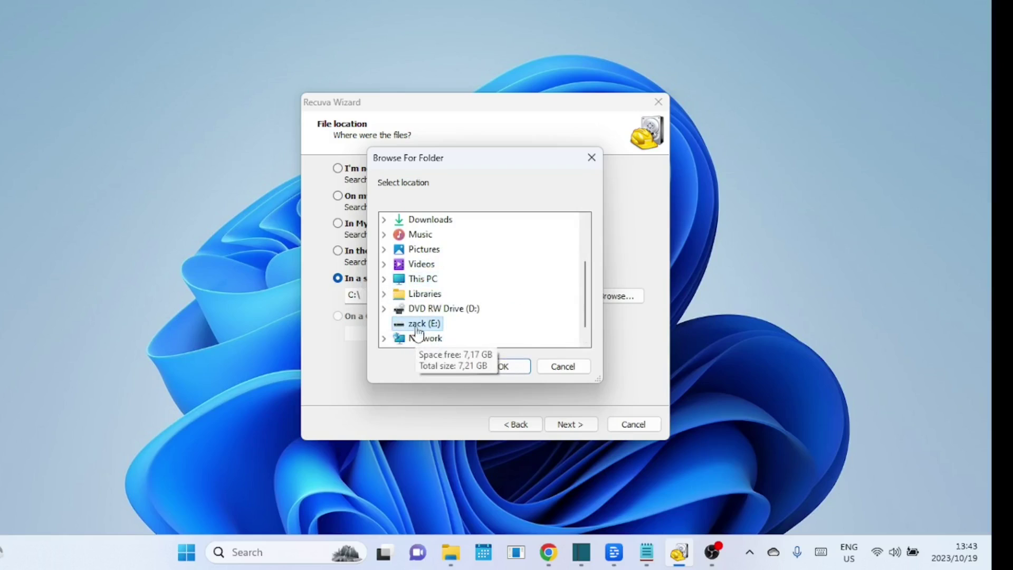
{"action": "left_click", "coordinate": [501, 366]}
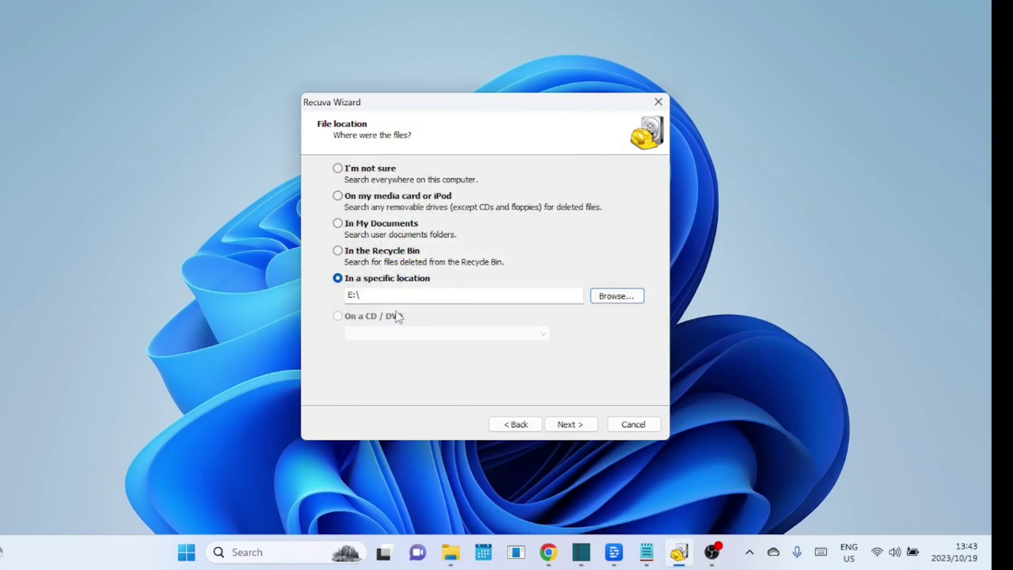
Enable Deep Scan and start scanning E:\ for deleted videos.
{"action": "left_click", "coordinate": [572, 431]}
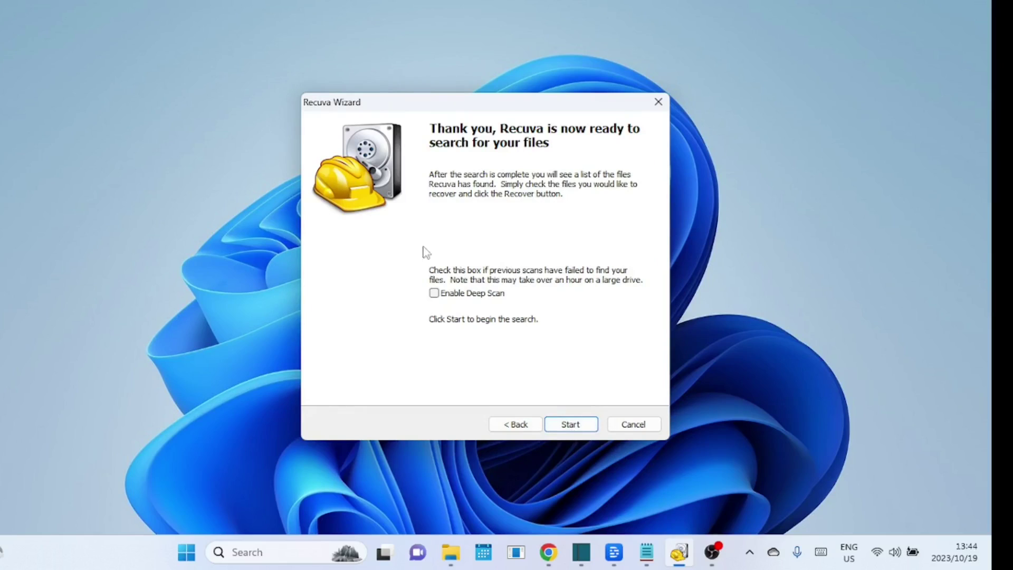
{"action": "left_click", "coordinate": [434, 292]}
{"action": "left_click", "coordinate": [568, 428]}
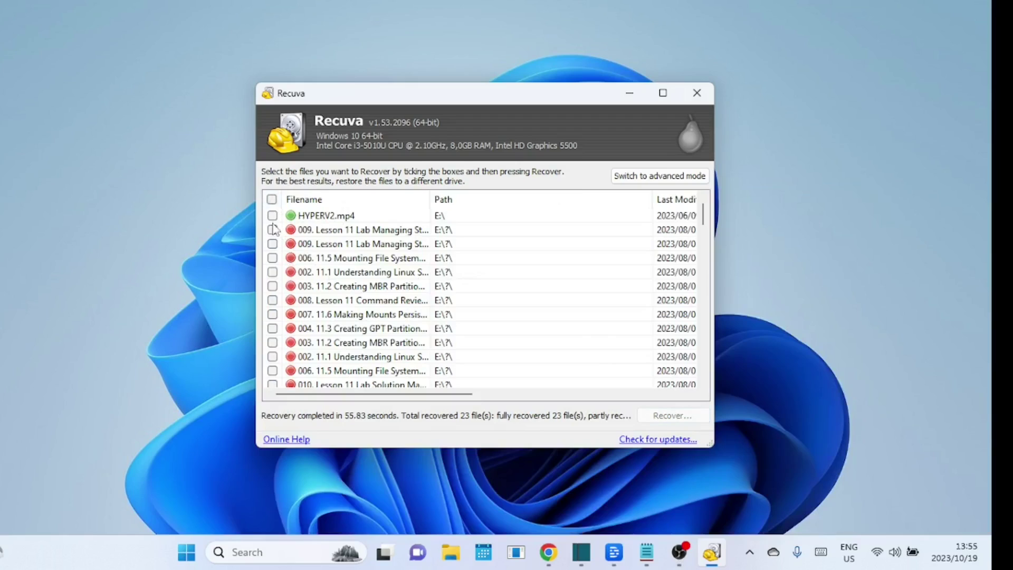
Select all found files, recover them into Documents\Recover, and open that folder.
{"action": "left_click", "coordinate": [271, 201]}
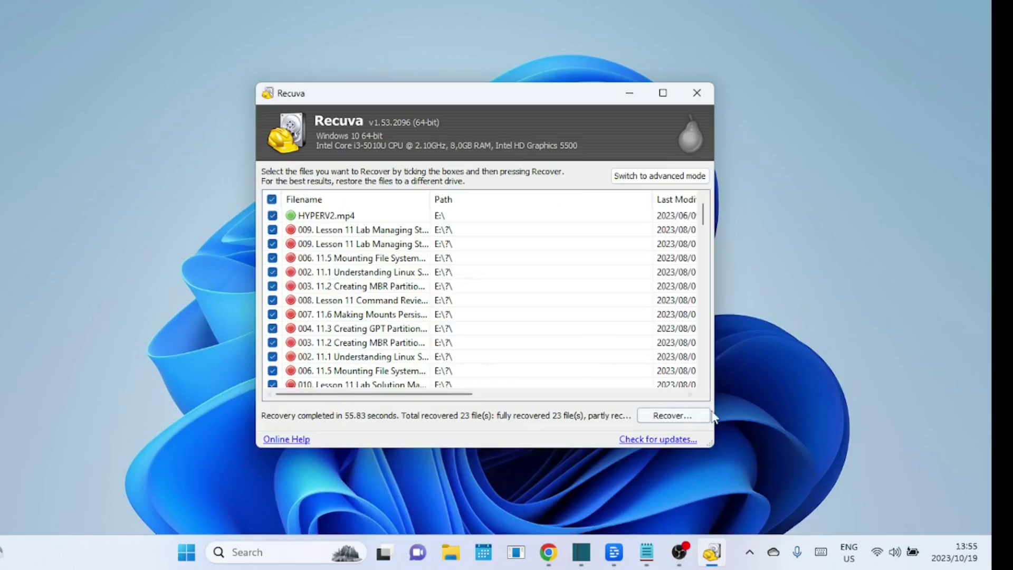
{"action": "left_click", "coordinate": [669, 415]}
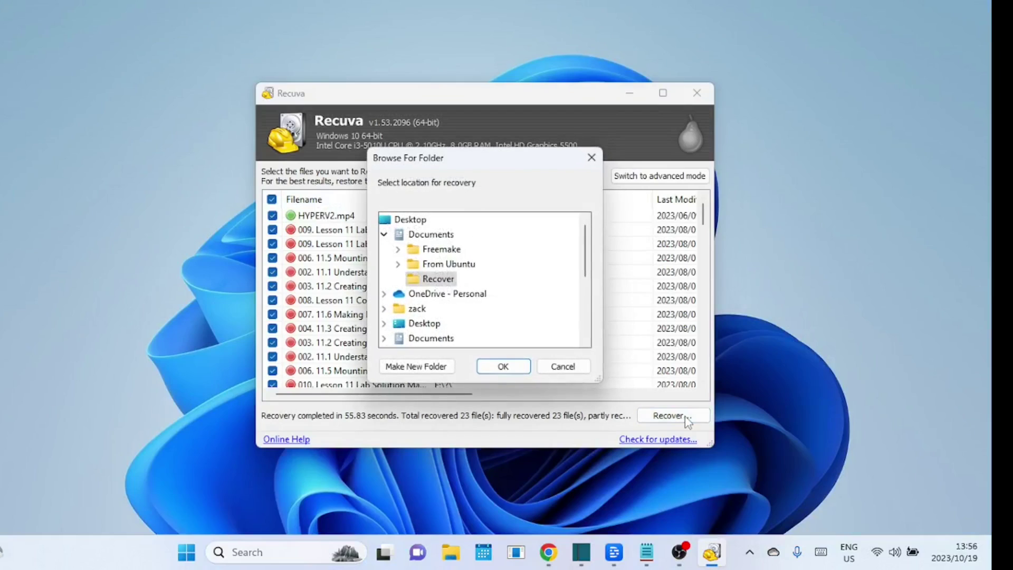
{"action": "left_click", "coordinate": [384, 234]}
{"action": "left_click", "coordinate": [384, 234]}
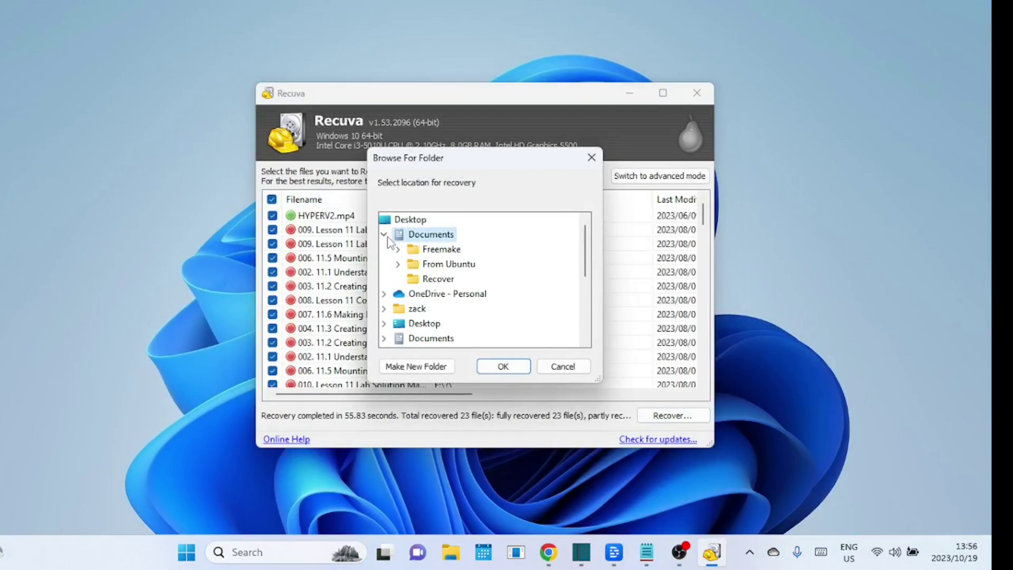
{"action": "left_click", "coordinate": [433, 280]}
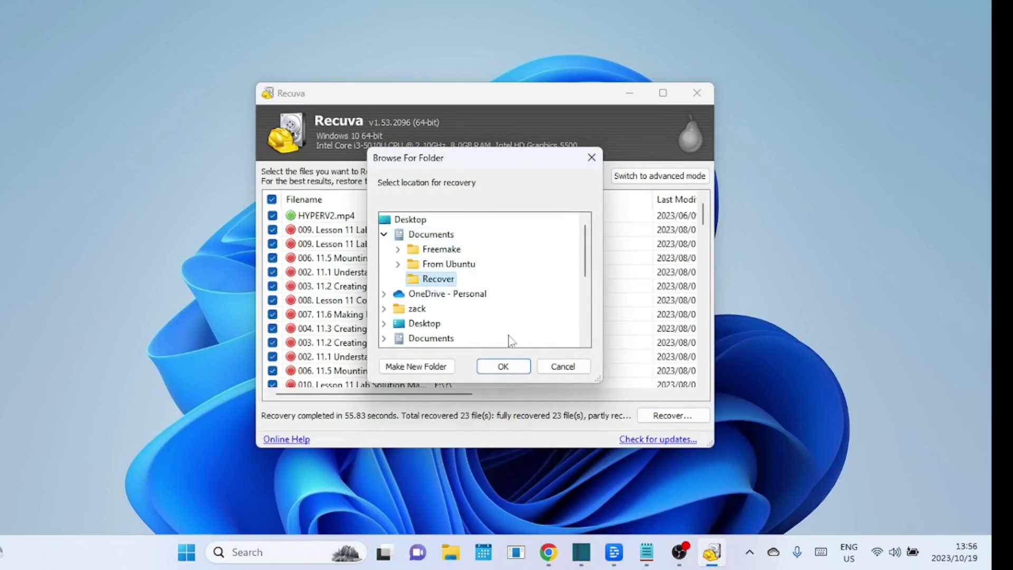
{"action": "left_click", "coordinate": [504, 365]}
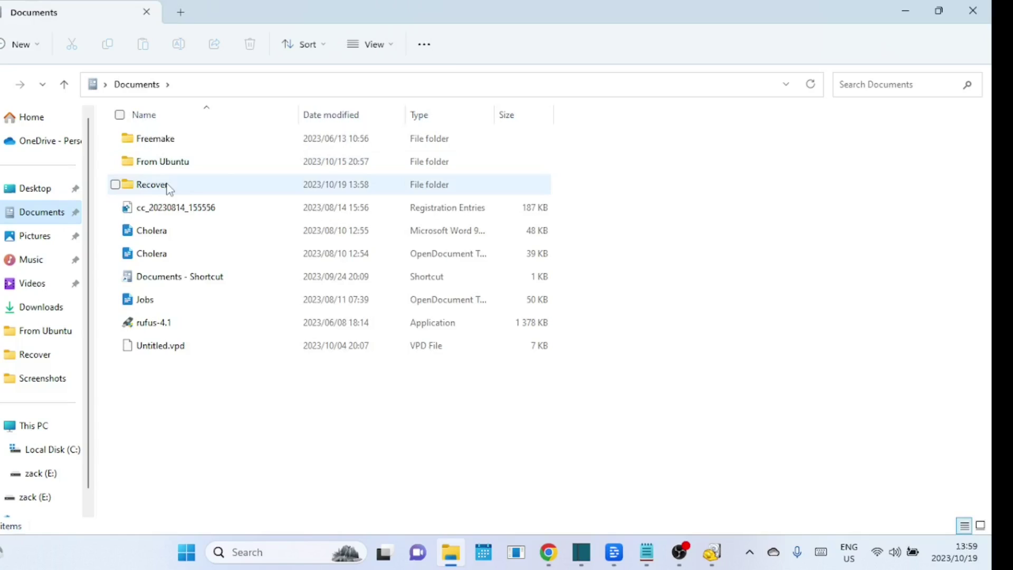
{"action": "double_click", "coordinate": [164, 187]}
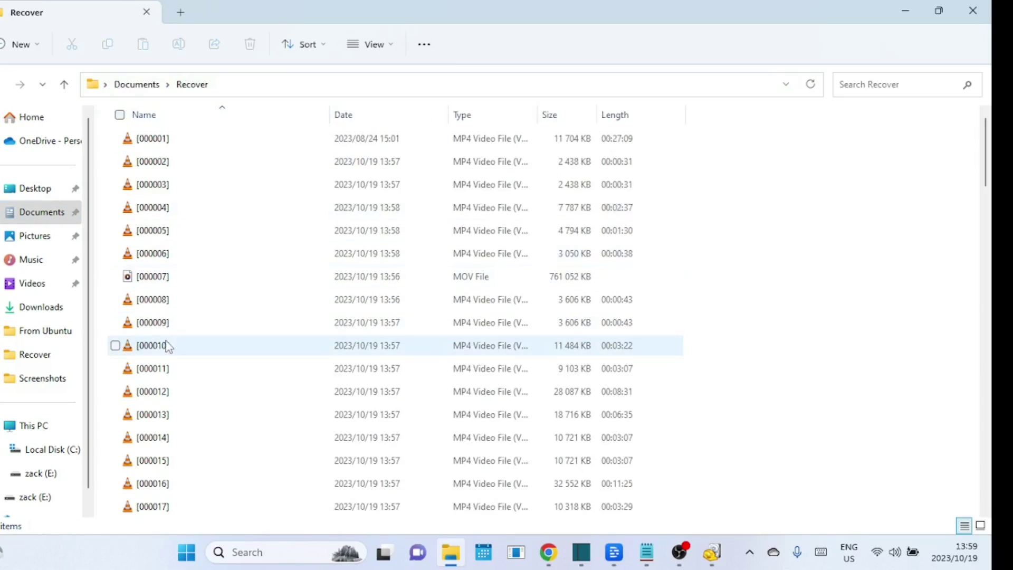
Play recovered videos [000010], [000013] and [000030] to confirm they work.
{"action": "double_click", "coordinate": [153, 345]}
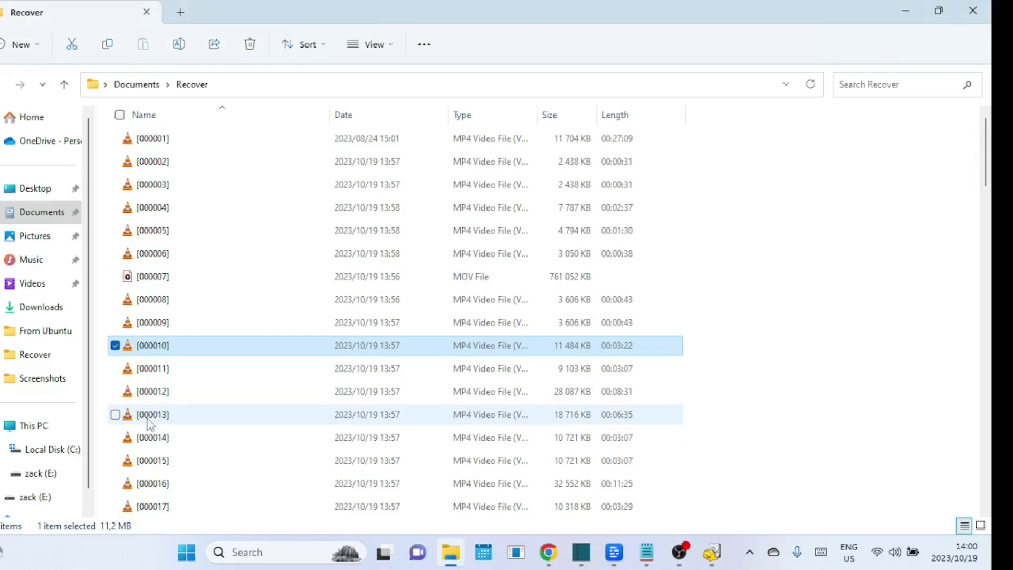
{"action": "double_click", "coordinate": [148, 419]}
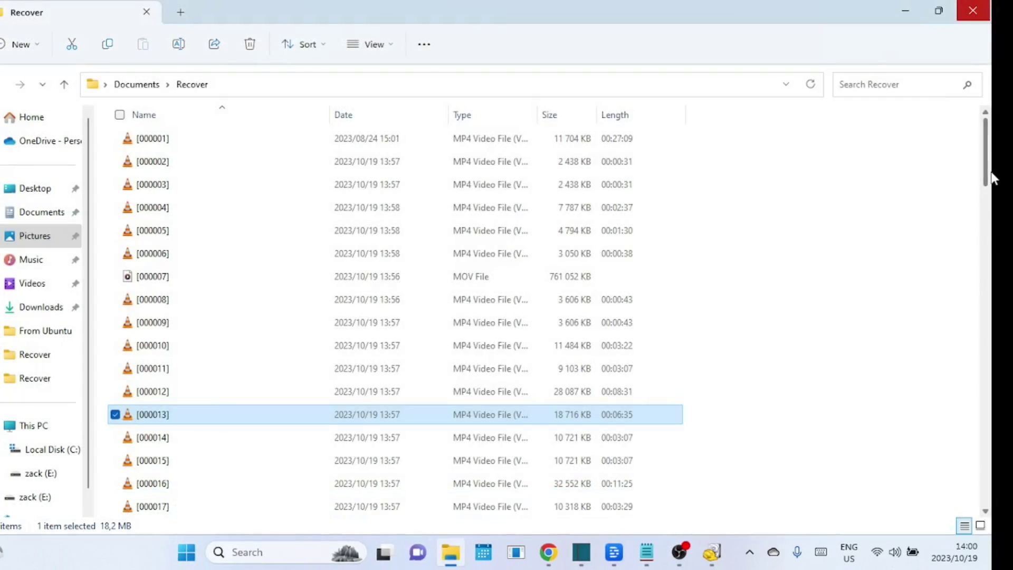
{"action": "left_click_drag", "start_coordinate": [987, 174], "coordinate": [987, 232]}
{"action": "left_click", "coordinate": [193, 445]}
{"action": "double_click", "coordinate": [188, 448]}
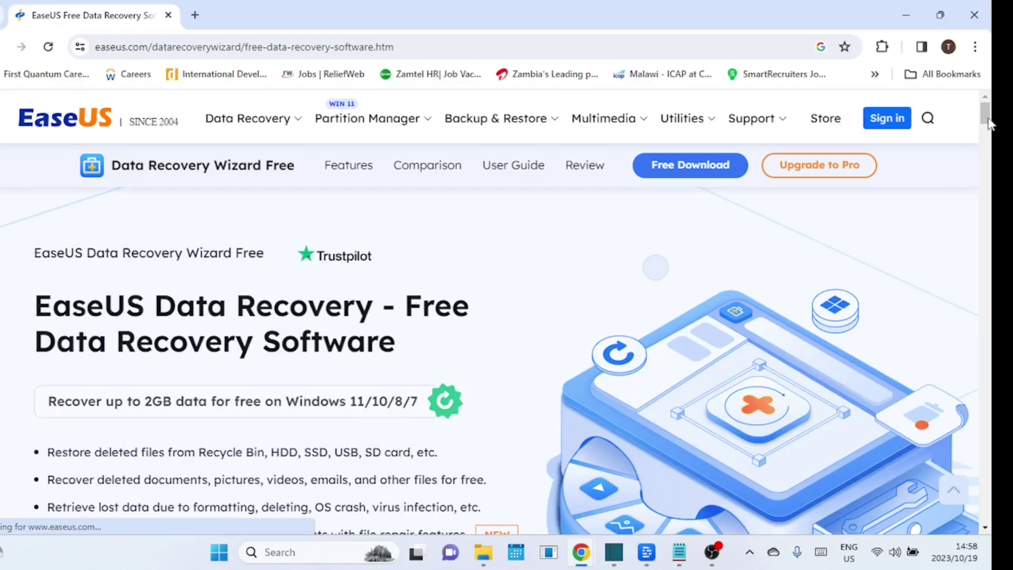
{"action": "mouse_move", "coordinate": [987, 123]}
{"action": "left_mouse_down"}
{"action": "mouse_move", "coordinate": [988, 131]}
{"action": "mouse_move", "coordinate": [980, 108]}
{"action": "left_mouse_up"}
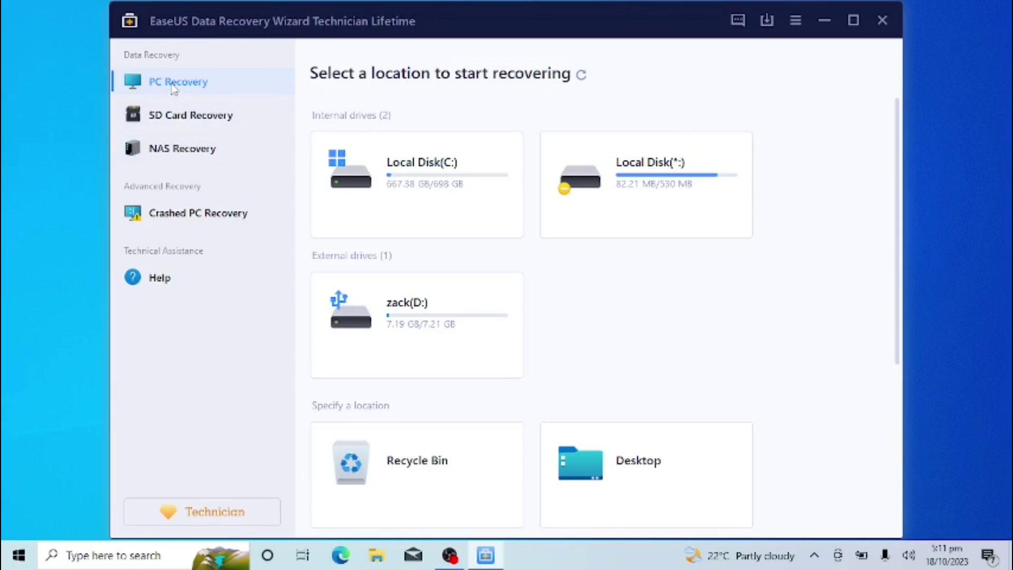
Review the SD Card, NAS and Crashed PC recovery pages, then scan drive zack (D:).
{"action": "left_click", "coordinate": [171, 117]}
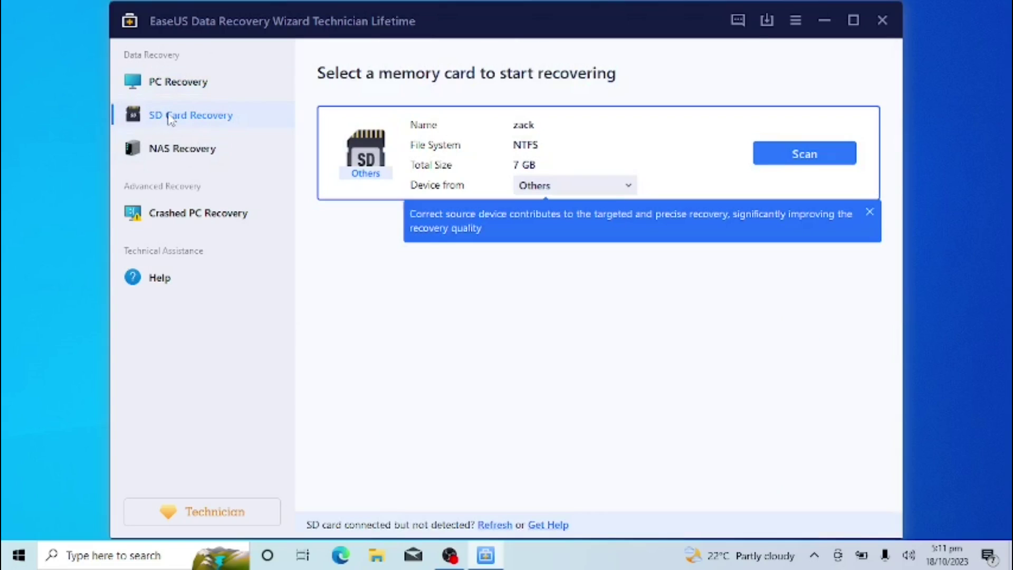
{"action": "left_click", "coordinate": [173, 146]}
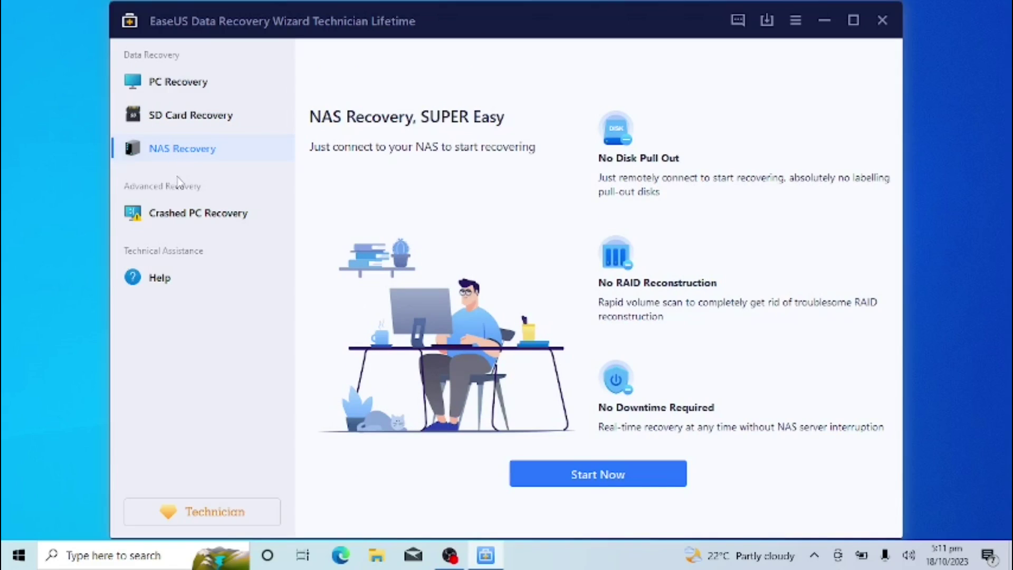
{"action": "left_click", "coordinate": [176, 212]}
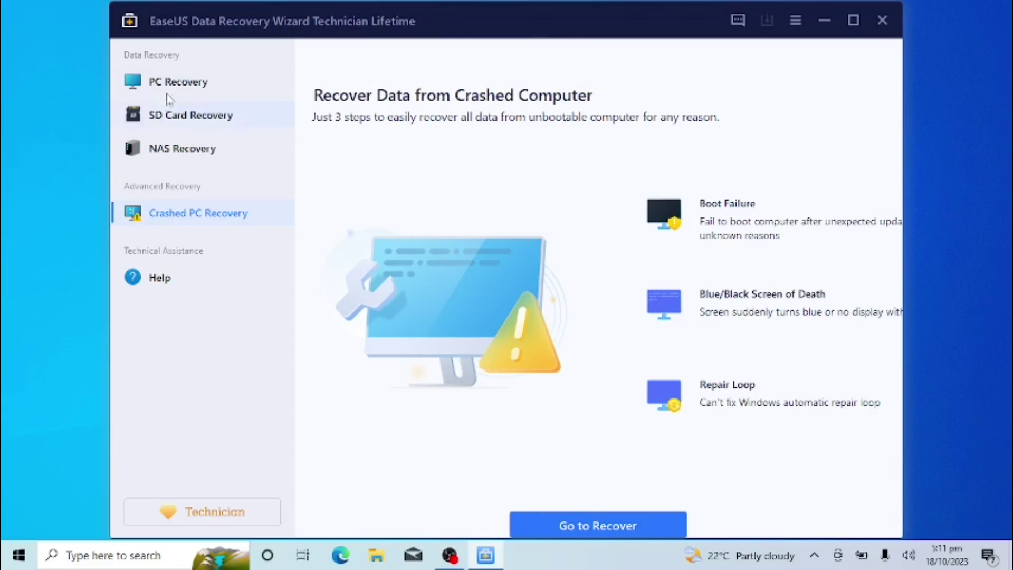
{"action": "left_click", "coordinate": [181, 84]}
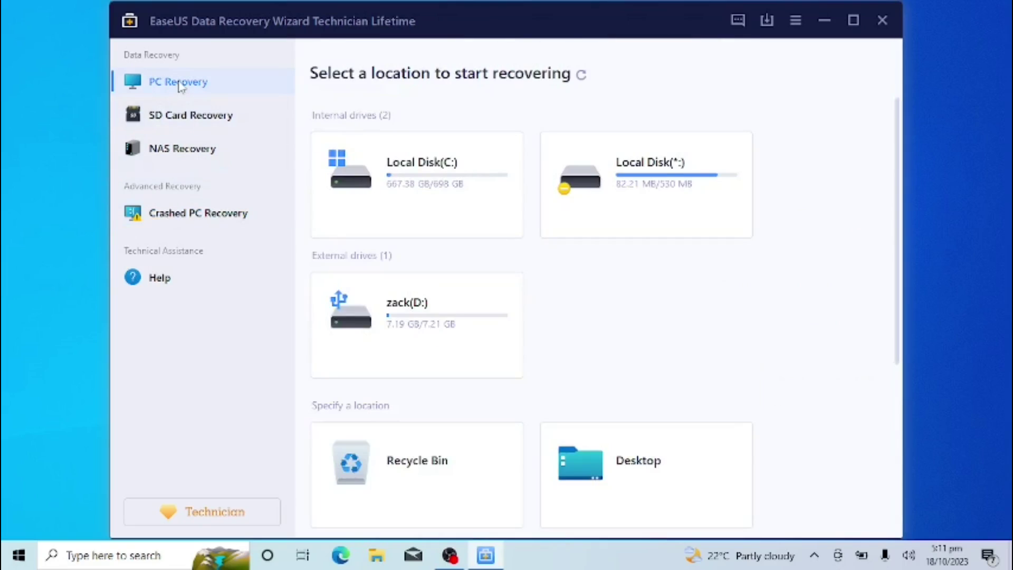
{"action": "mouse_move", "coordinate": [377, 311]}
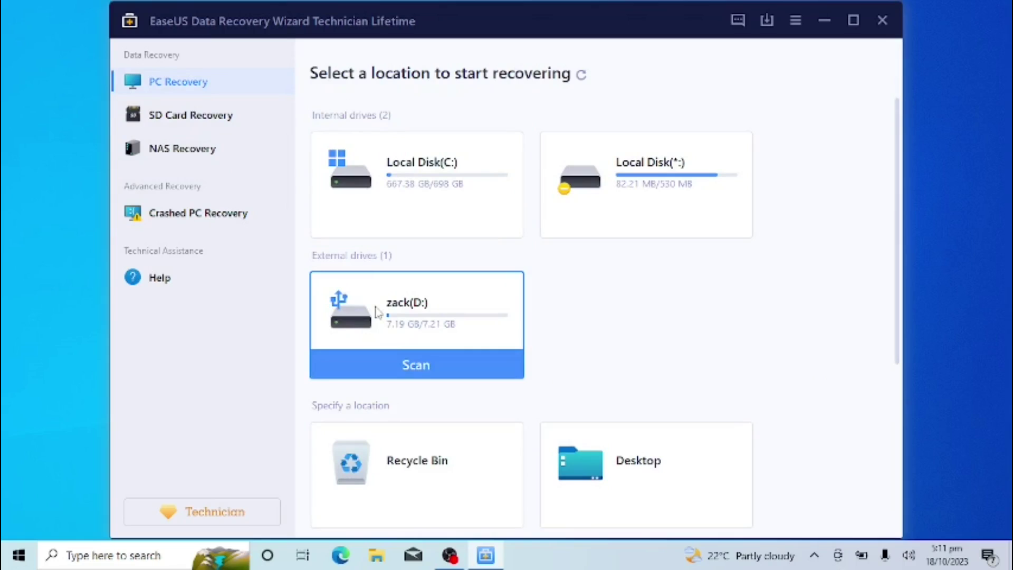
{"action": "left_click", "coordinate": [414, 366]}
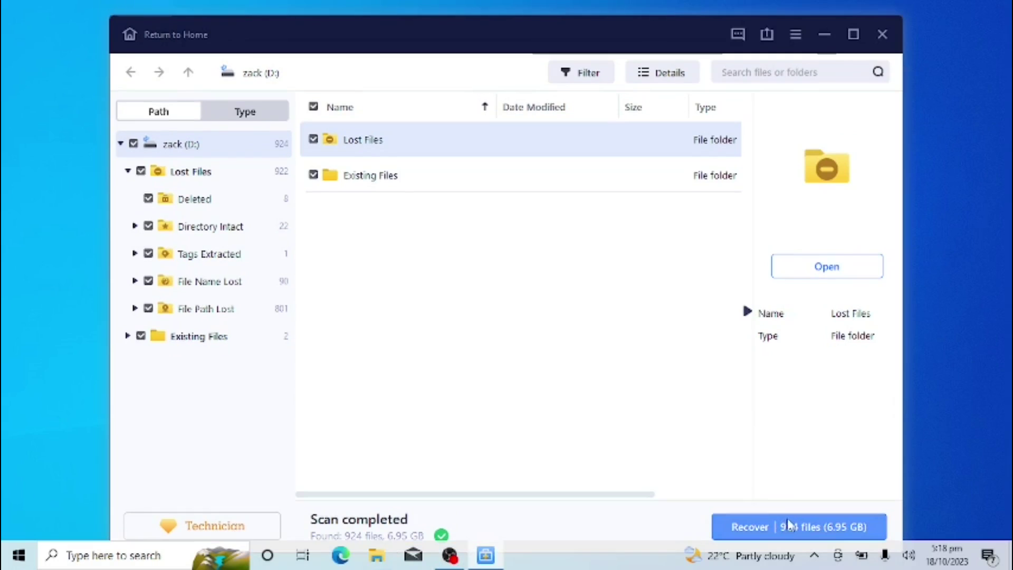
Recover all 924 found files, saving them to the Documents folder.
{"action": "left_click", "coordinate": [790, 525]}
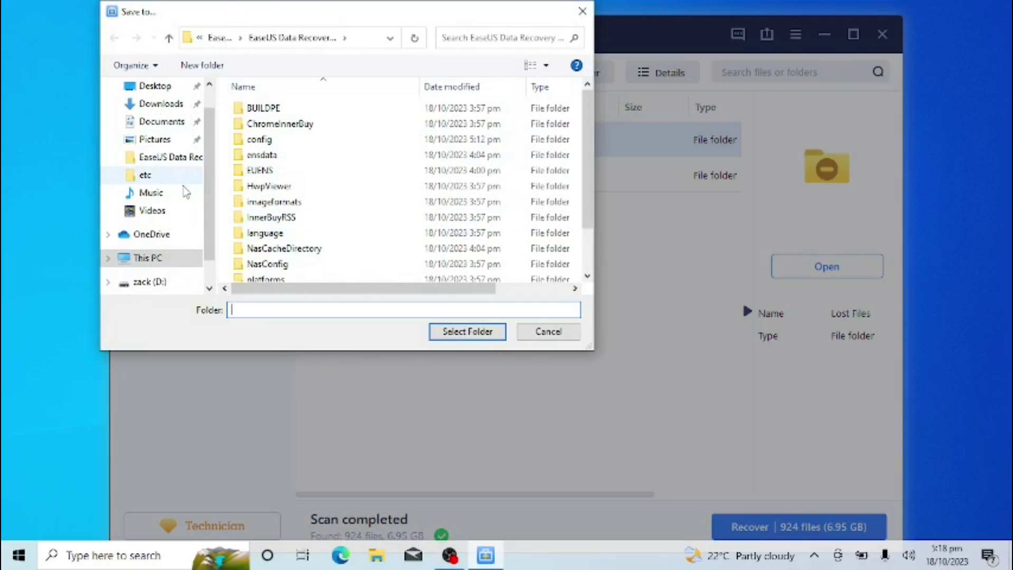
{"action": "left_click", "coordinate": [166, 125]}
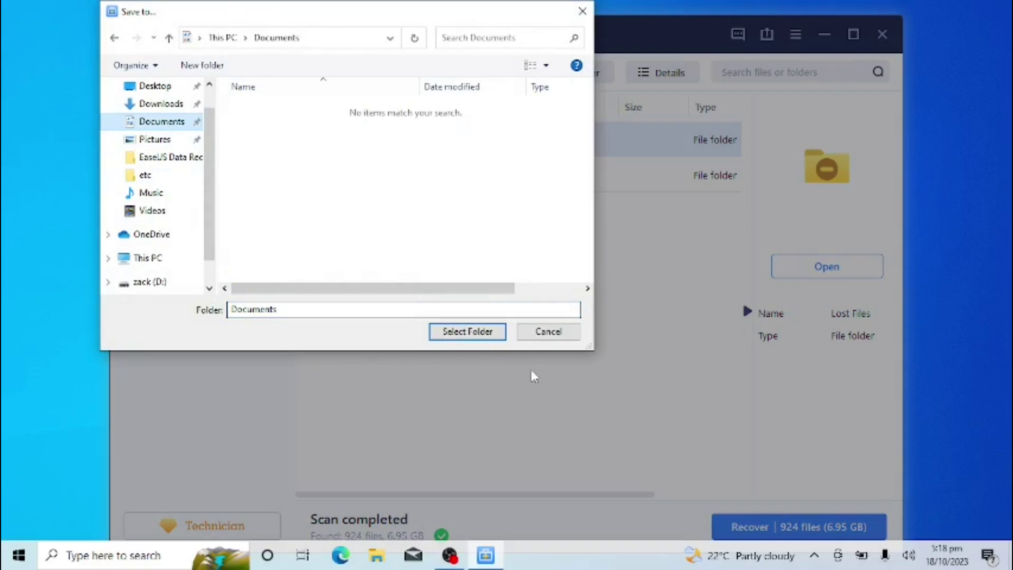
{"action": "left_click", "coordinate": [483, 334]}
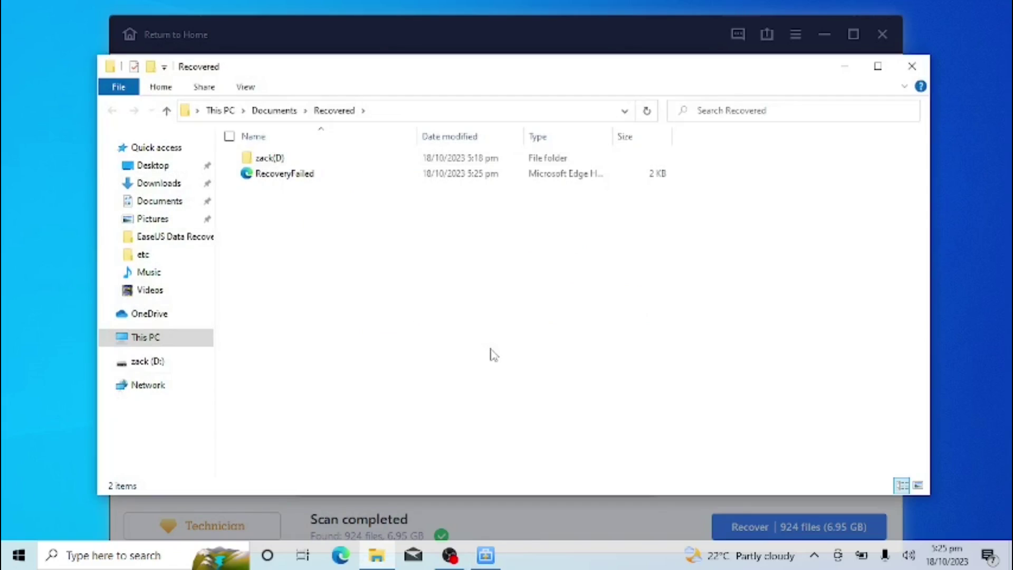
Open the recovered Lost Files > File Name Lost > mp4 folder and widen the Name column.
{"action": "double_click", "coordinate": [269, 158]}
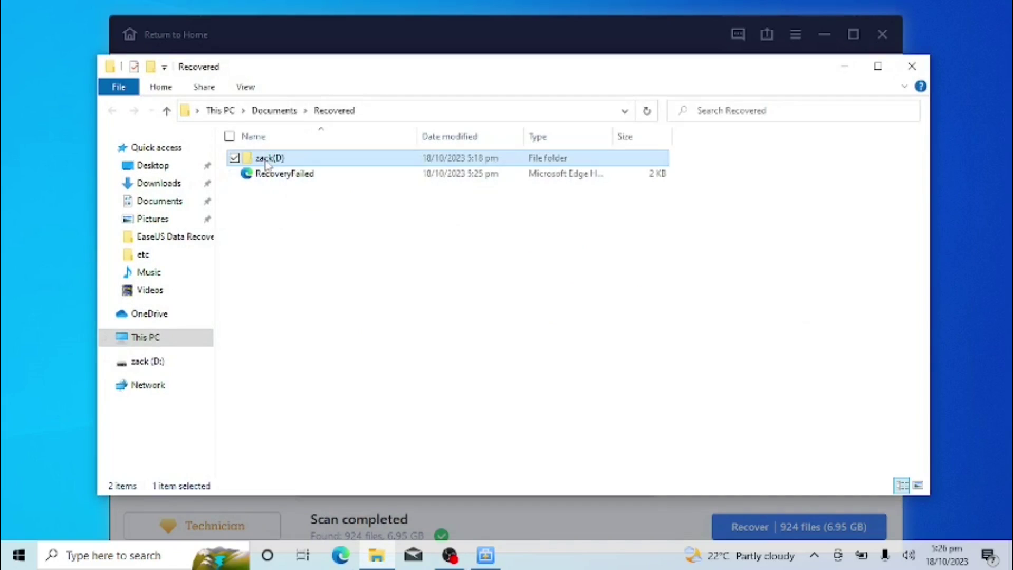
{"action": "left_click", "coordinate": [277, 174]}
{"action": "double_click", "coordinate": [280, 178]}
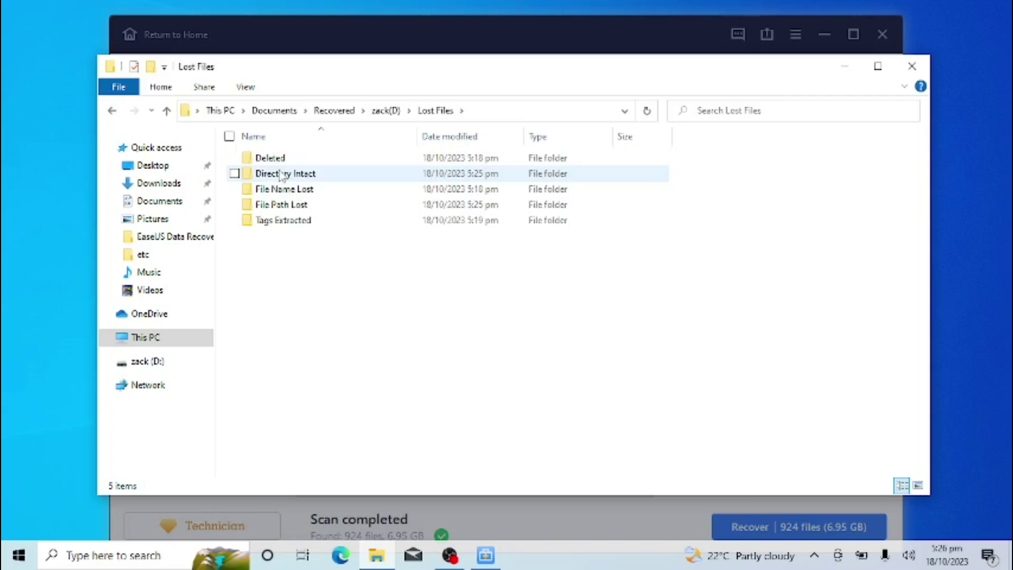
{"action": "left_click", "coordinate": [280, 175]}
{"action": "double_click", "coordinate": [287, 190]}
{"action": "left_click", "coordinate": [264, 205]}
{"action": "double_click", "coordinate": [263, 205]}
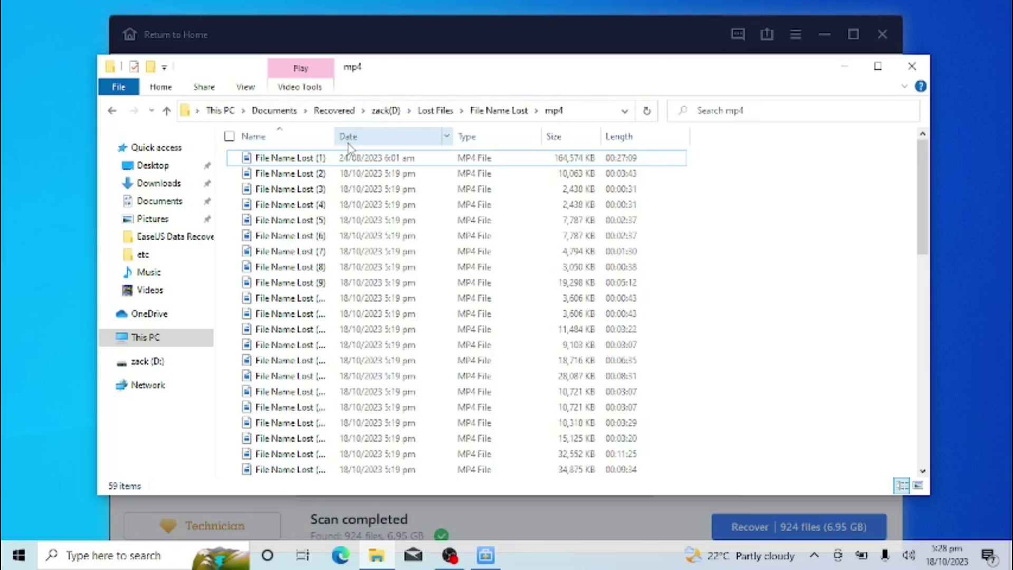
{"action": "left_click_drag", "start_coordinate": [336, 135], "coordinate": [447, 136]}
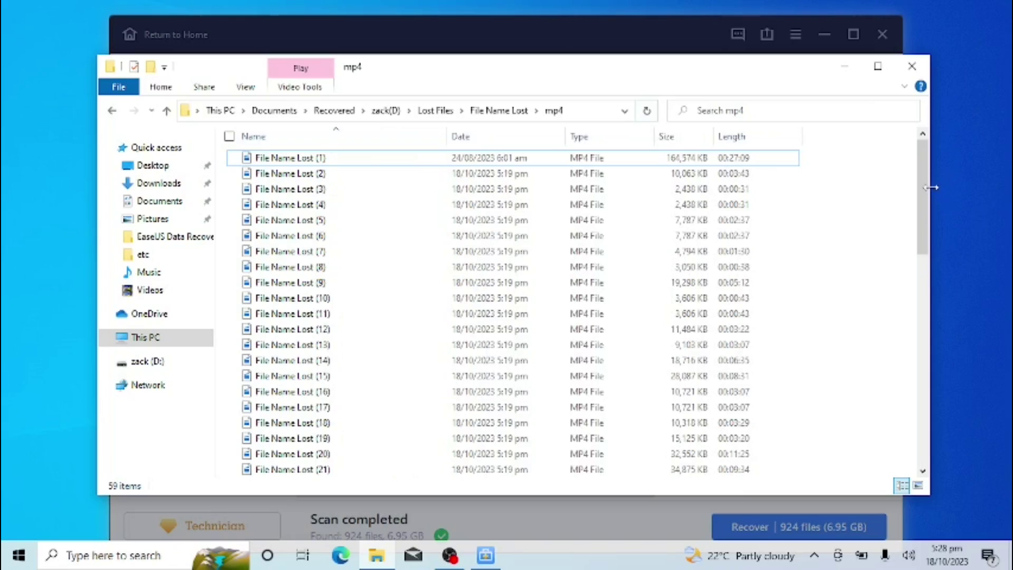
Play File Name Lost (56), skipping ahead to near its end, then close the player.
{"action": "left_click_drag", "start_coordinate": [924, 192], "coordinate": [915, 426]}
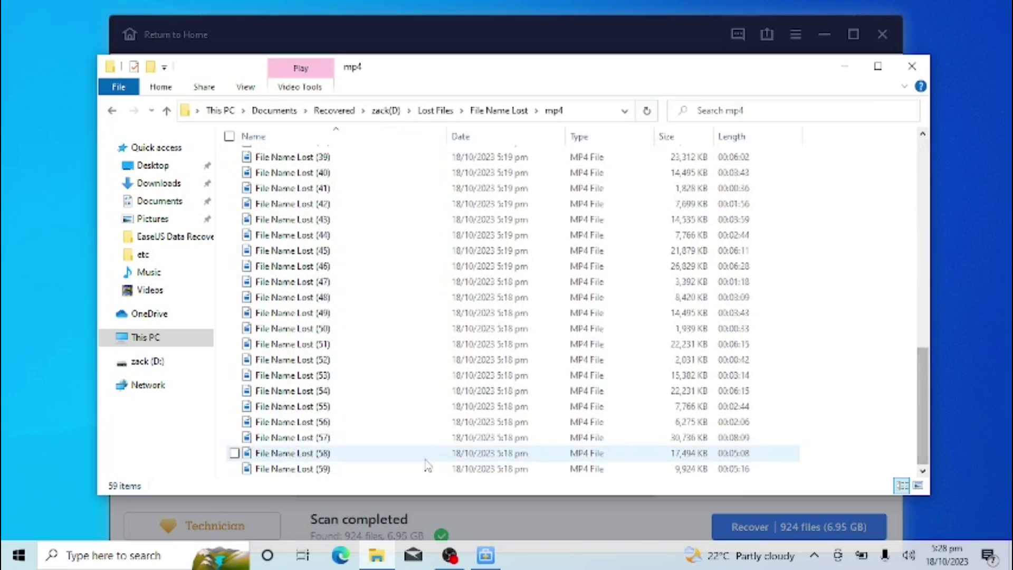
{"action": "left_click", "coordinate": [234, 422]}
{"action": "double_click", "coordinate": [260, 421]}
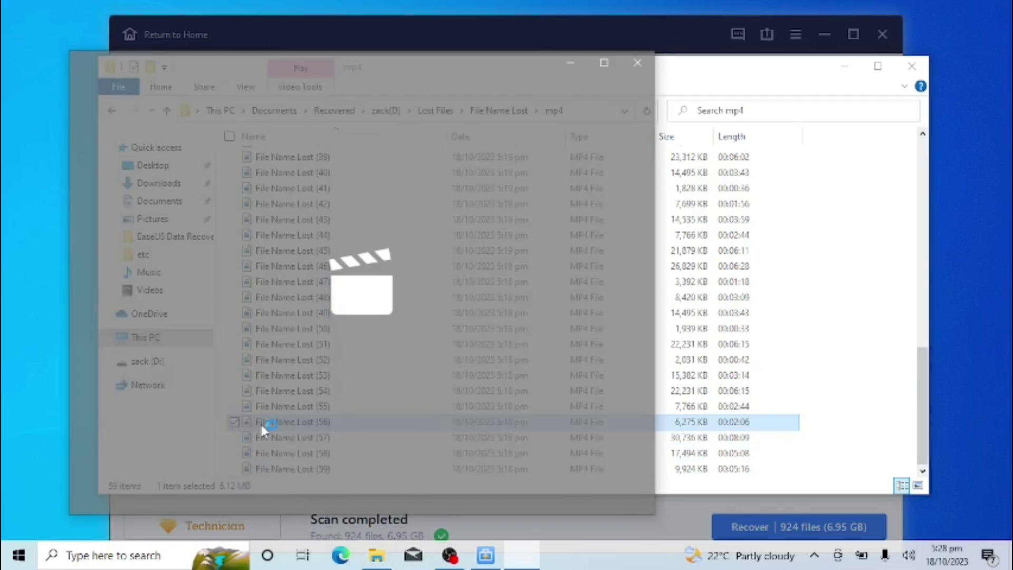
{"action": "left_click", "coordinate": [549, 448]}
{"action": "left_click", "coordinate": [575, 446]}
{"action": "left_click", "coordinate": [600, 446]}
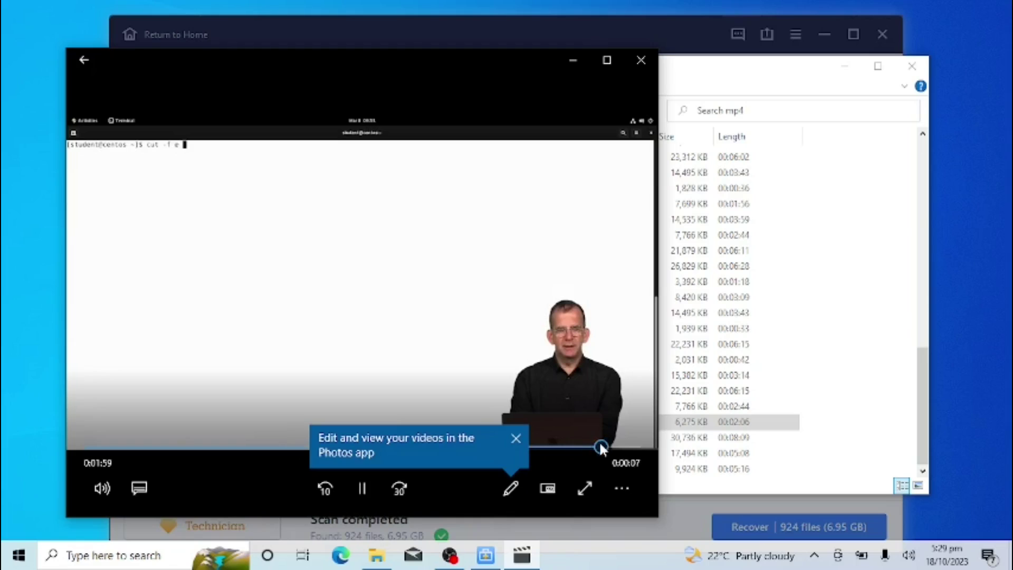
{"action": "left_click", "coordinate": [113, 111]}
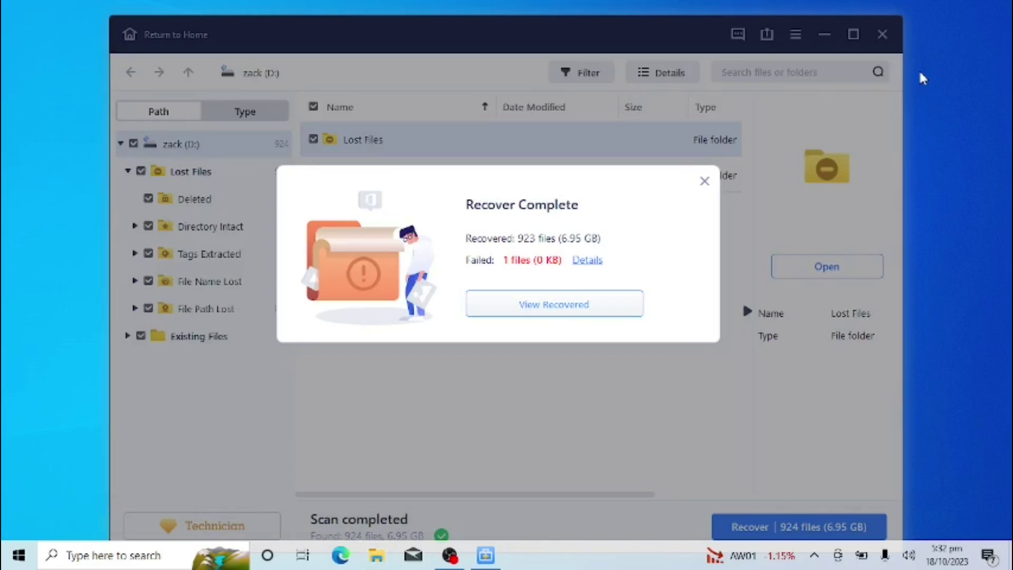